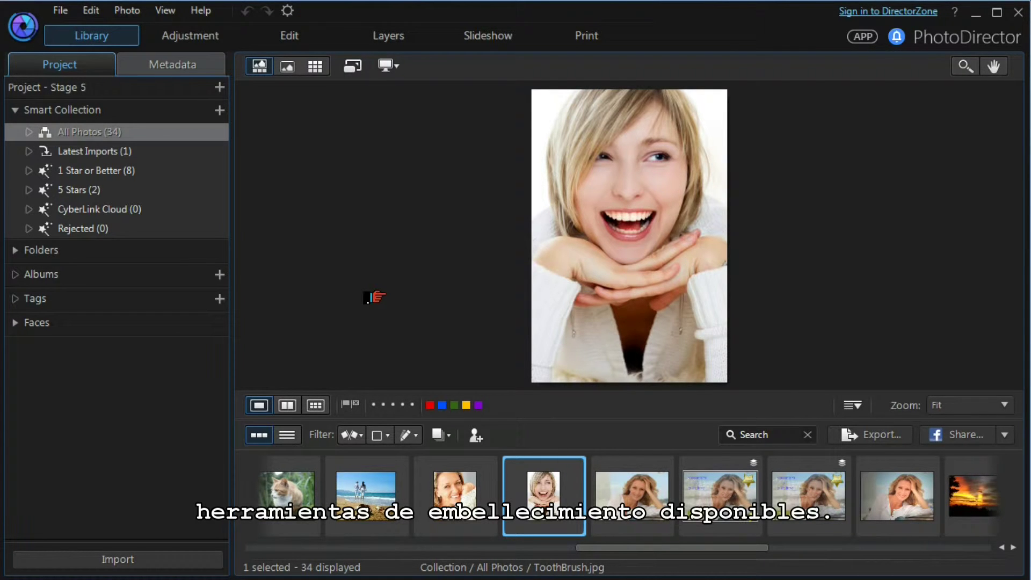
Open ToothBrush.jpg in the Edit module and accept the editing-copy notice
{"action": "left_click", "coordinate": [271, 36]}
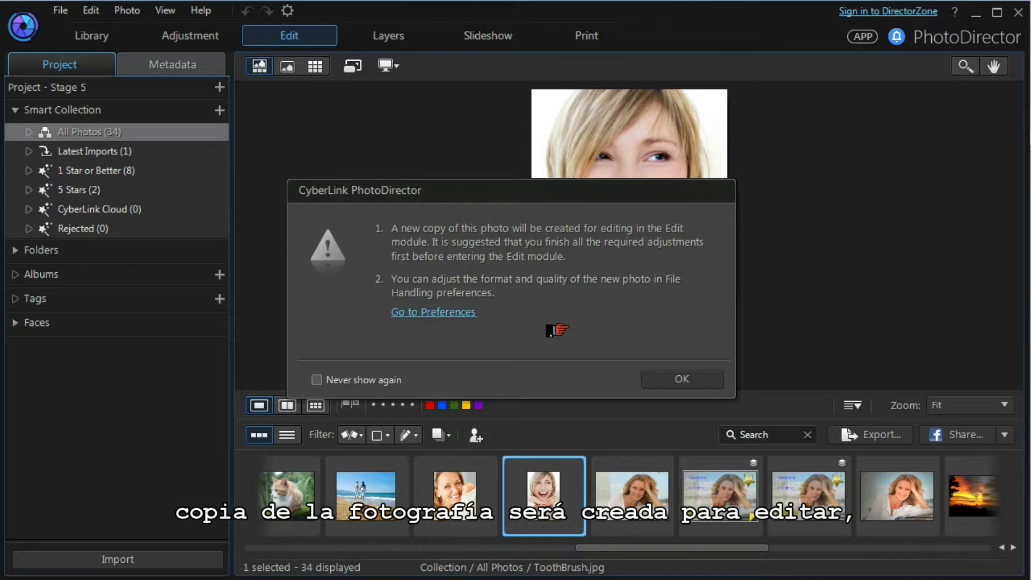
{"action": "left_click", "coordinate": [681, 379]}
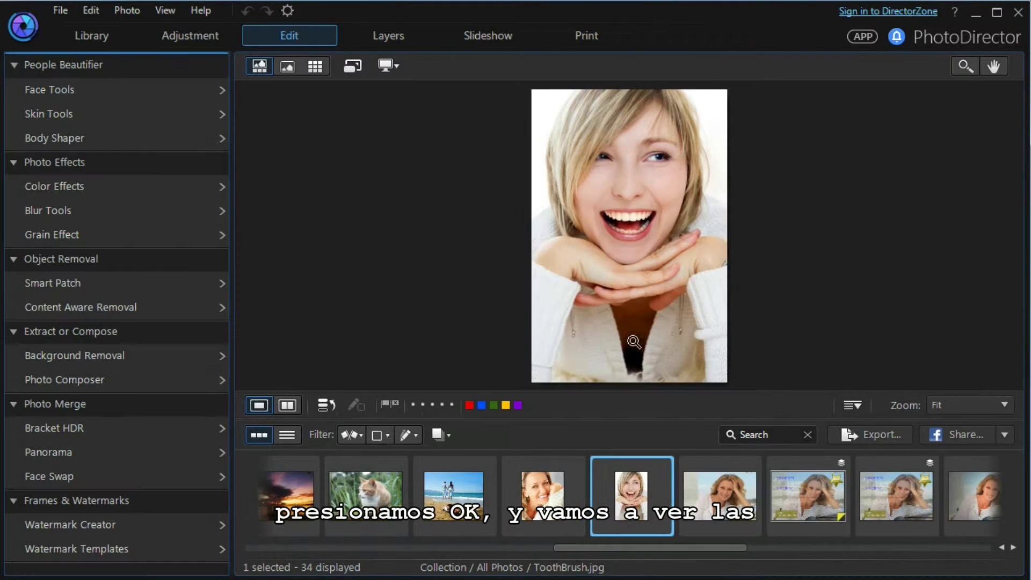
Browse the Face Tools Shine Remover and Eye Tools tabs, then open Skin Tools
{"action": "left_click", "coordinate": [51, 91]}
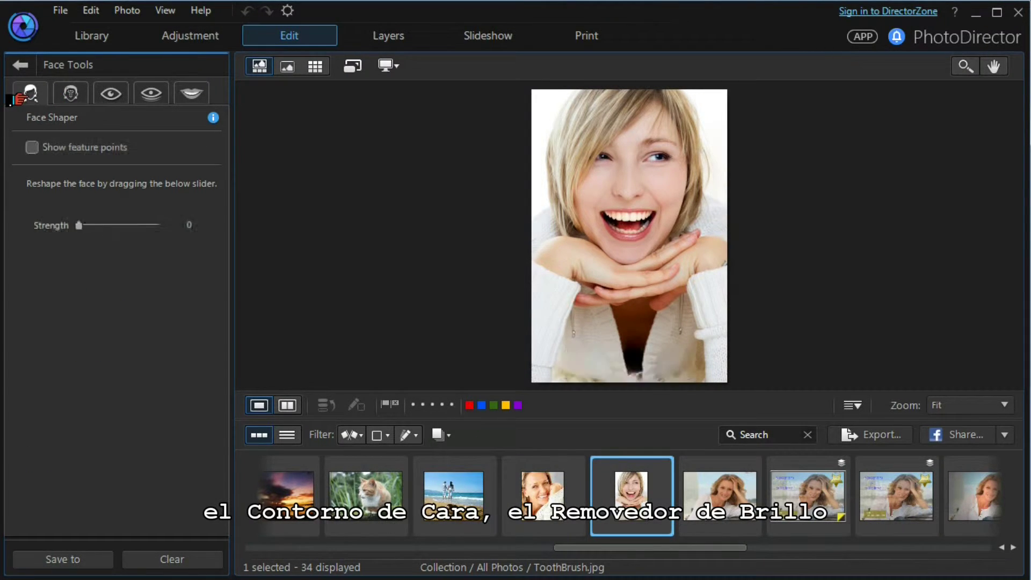
{"action": "left_click", "coordinate": [56, 94]}
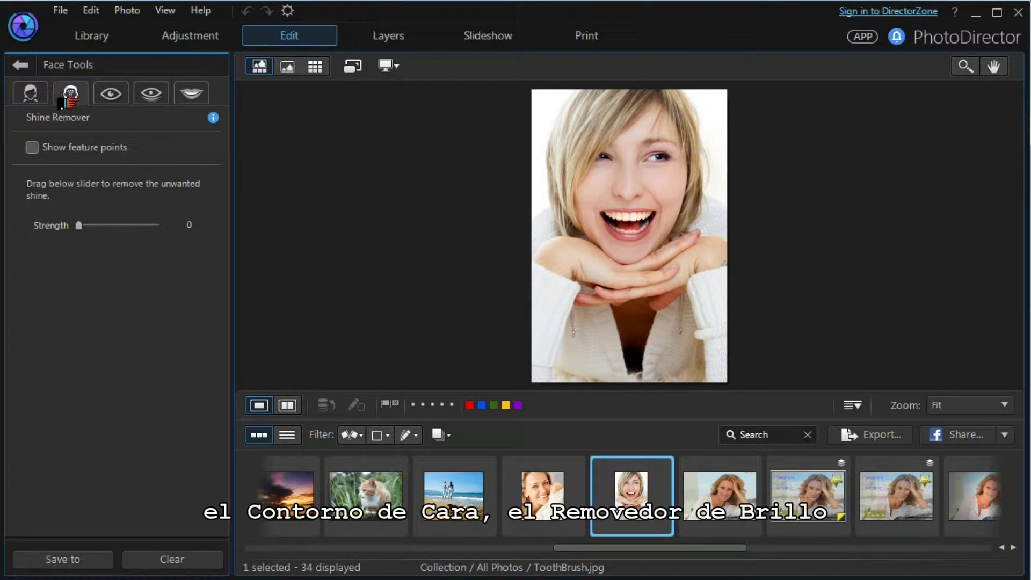
{"action": "left_click", "coordinate": [101, 95]}
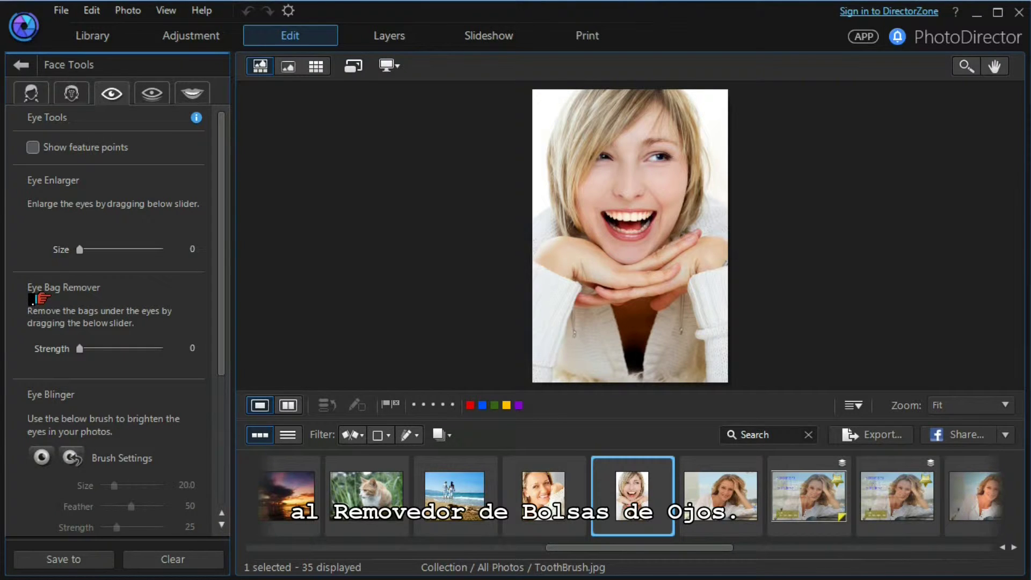
{"action": "left_click", "coordinate": [21, 65]}
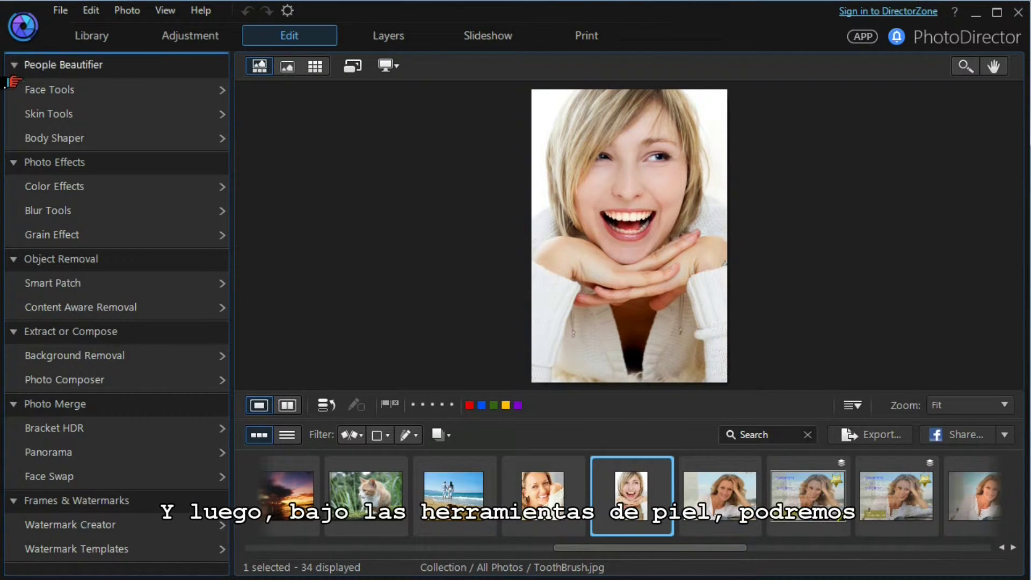
{"action": "left_click", "coordinate": [16, 115]}
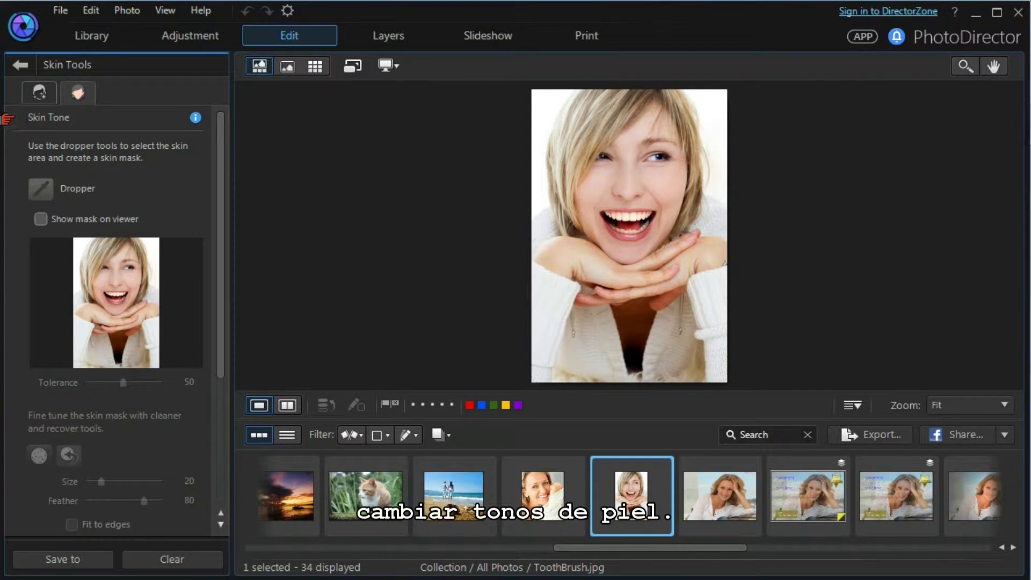
Open WrinkleRemover.jpg for editing, accept the copy notice, and bring up Face Tools
{"action": "left_click", "coordinate": [74, 43]}
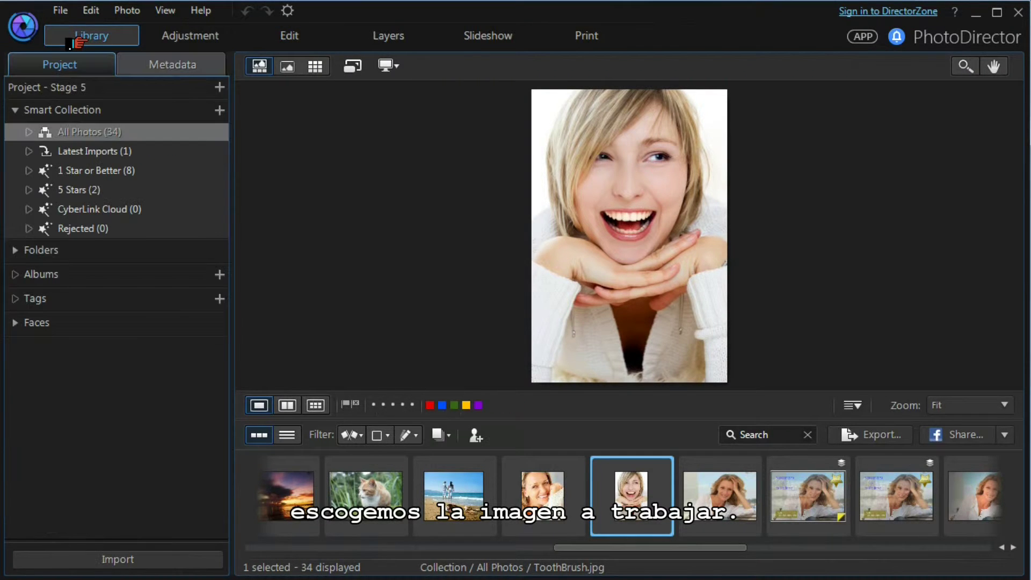
{"action": "left_click", "coordinate": [701, 491]}
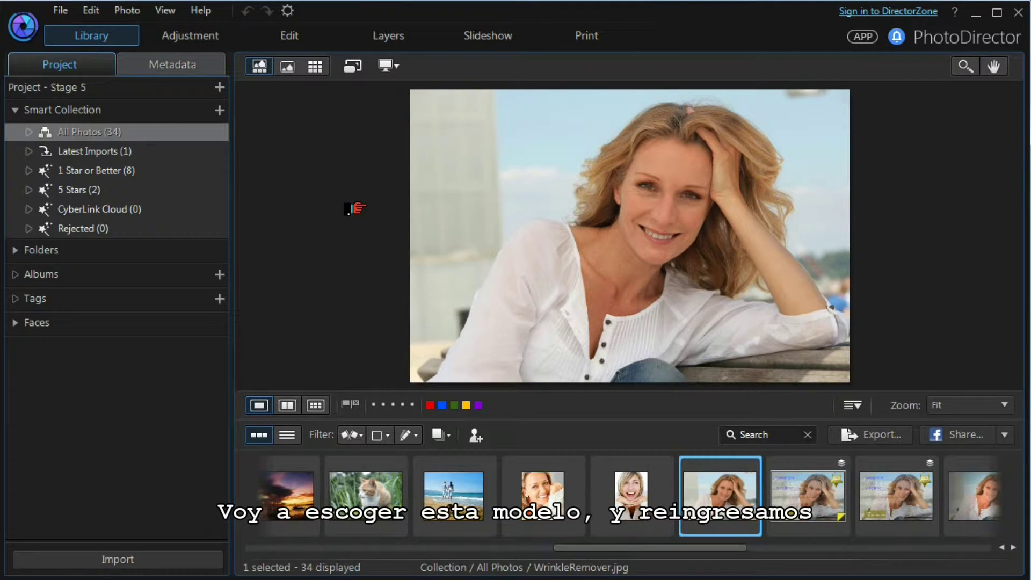
{"action": "left_click", "coordinate": [279, 41]}
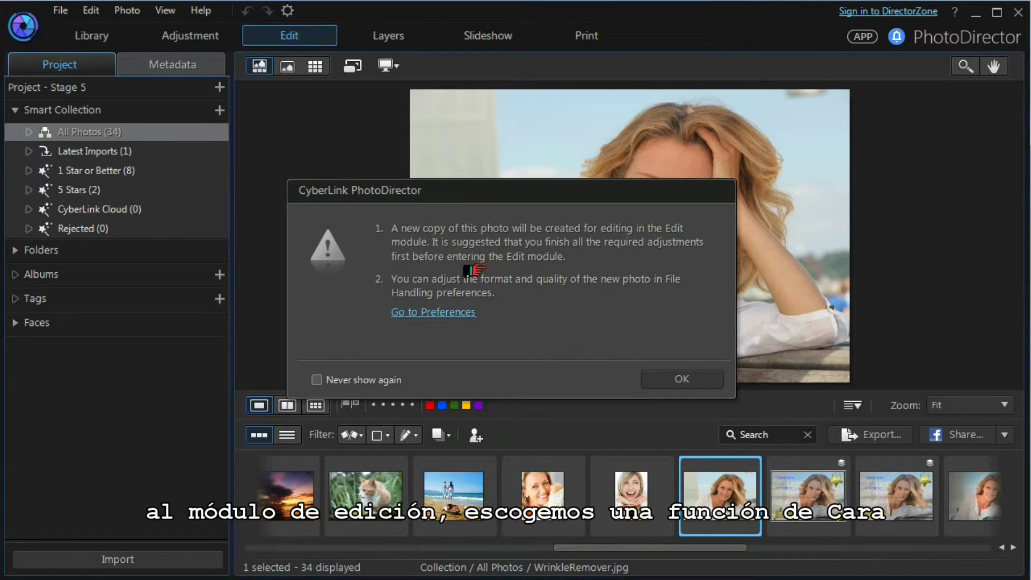
{"action": "left_click", "coordinate": [678, 382]}
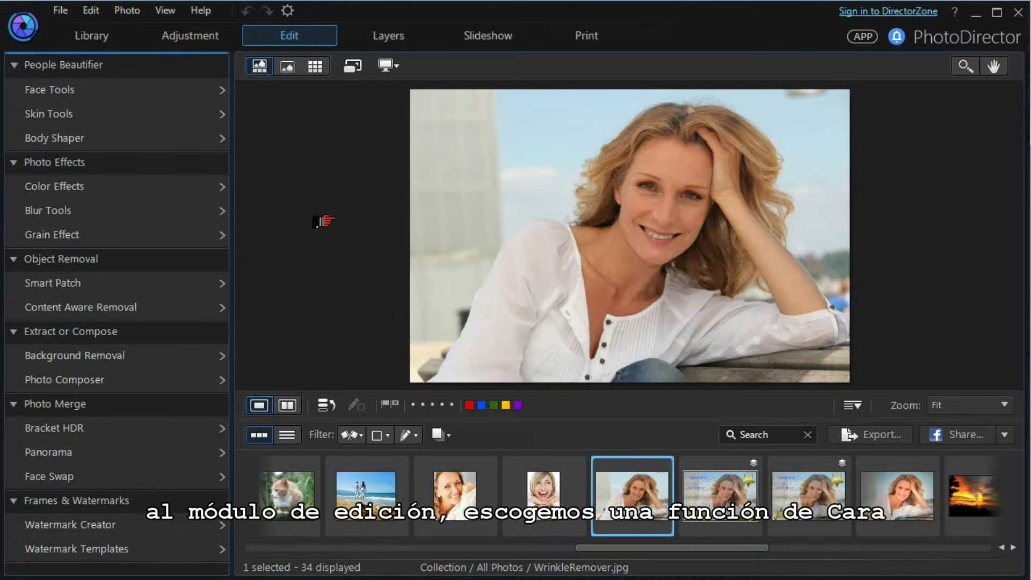
{"action": "left_click", "coordinate": [46, 91]}
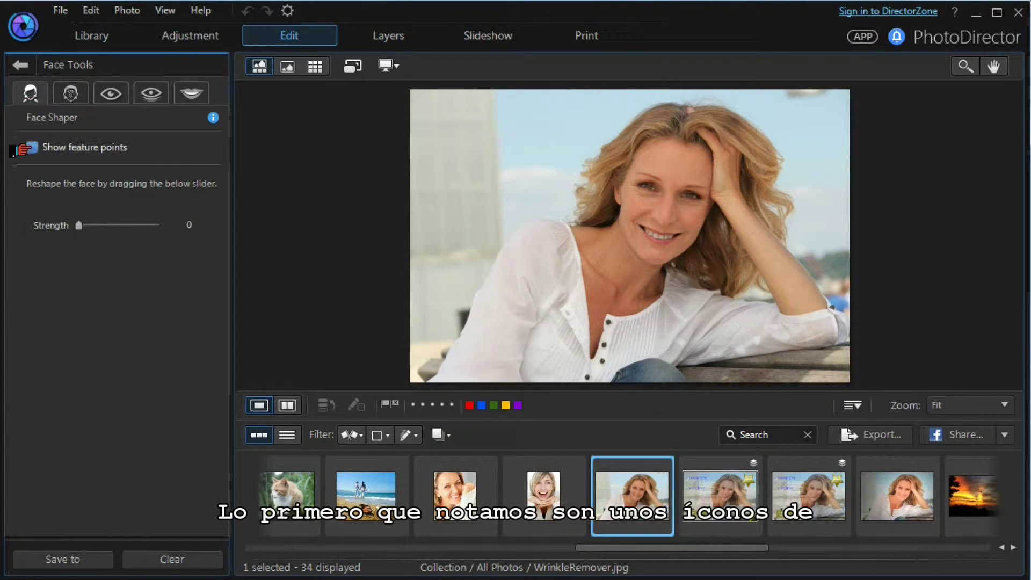
Reveal the face feature points, nudge one along the left cheek, then hide them
{"action": "left_click", "coordinate": [31, 147]}
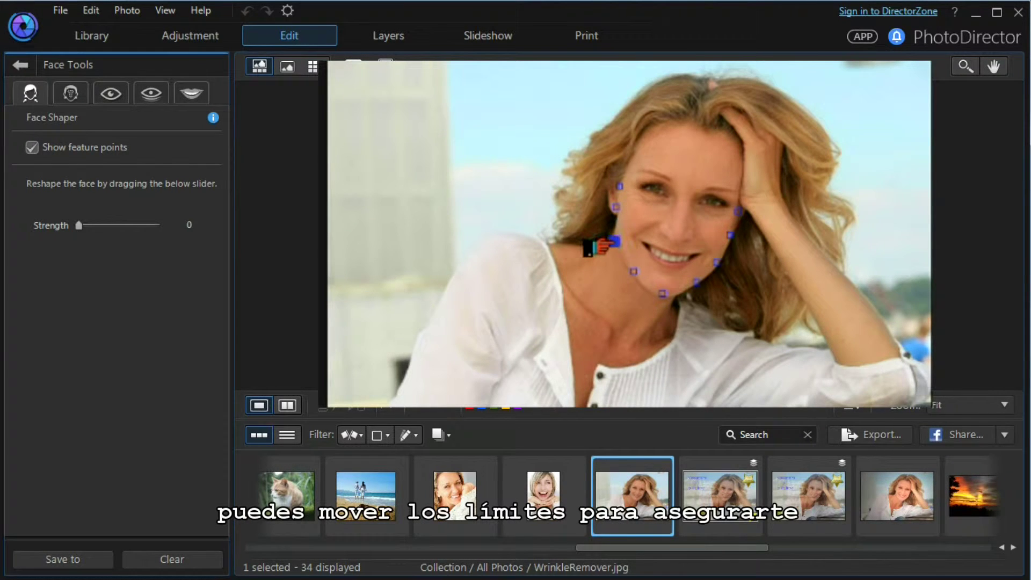
{"action": "left_click_drag", "start_coordinate": [629, 273], "coordinate": [628, 275]}
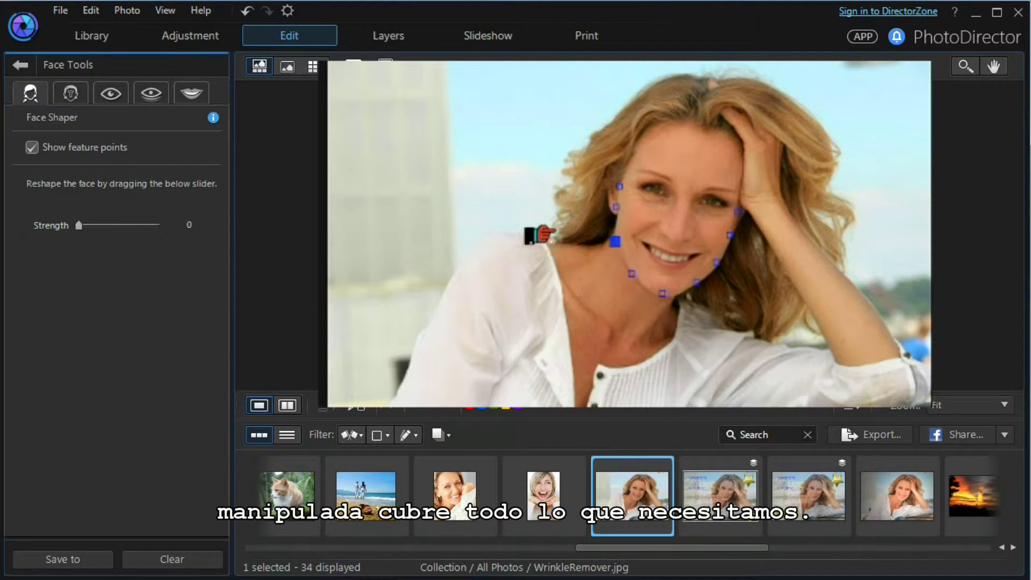
{"action": "left_click", "coordinate": [28, 150]}
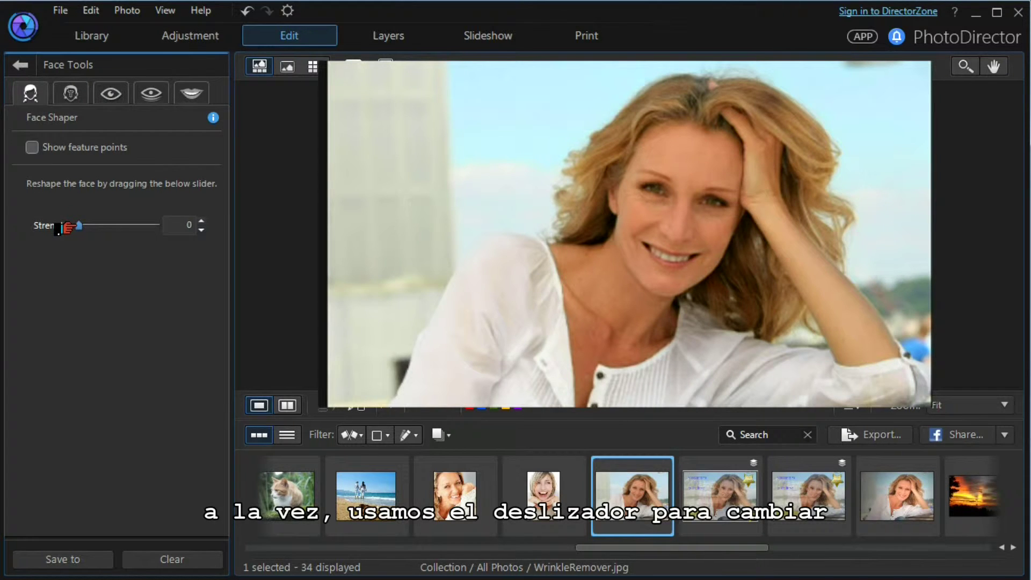
Settle the Face Shaper Strength at 48 to subtly slim the woman's face
{"action": "mouse_move", "coordinate": [75, 227]}
{"action": "left_mouse_down"}
{"action": "mouse_move", "coordinate": [147, 227]}
{"action": "mouse_move", "coordinate": [62, 230]}
{"action": "left_mouse_up"}
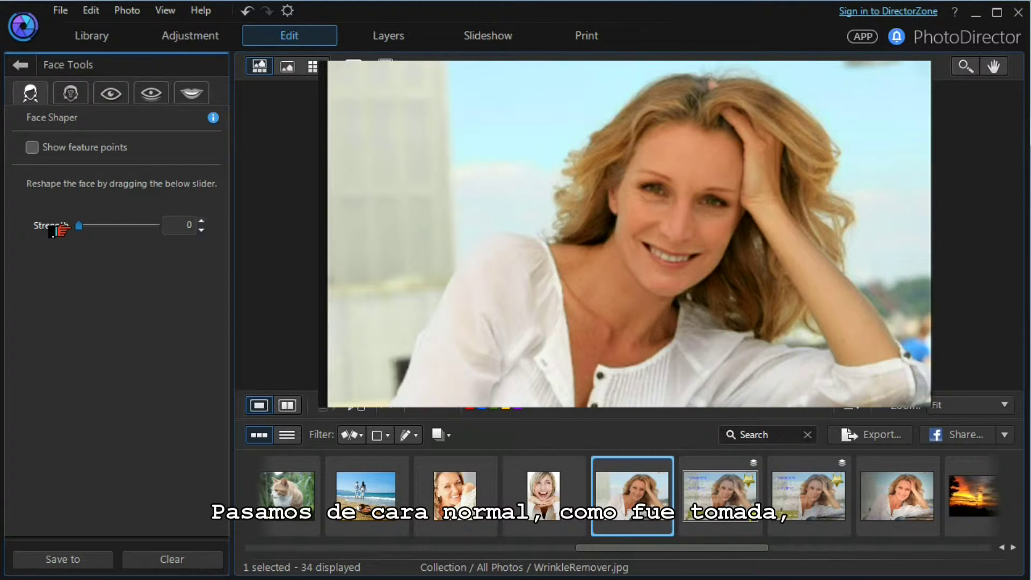
{"action": "left_click_drag", "start_coordinate": [78, 226], "coordinate": [145, 226]}
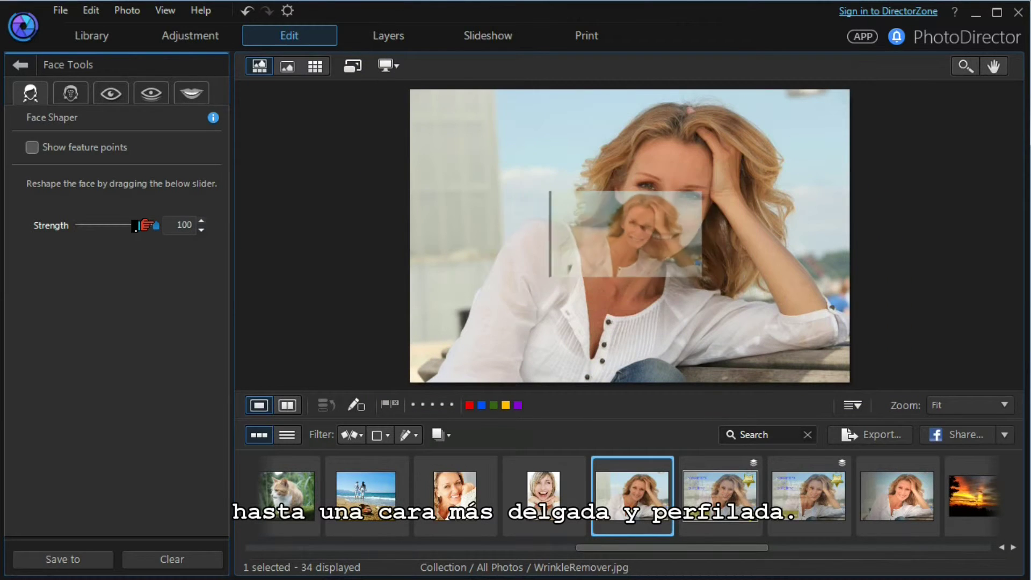
{"action": "left_click_drag", "start_coordinate": [145, 225], "coordinate": [104, 226]}
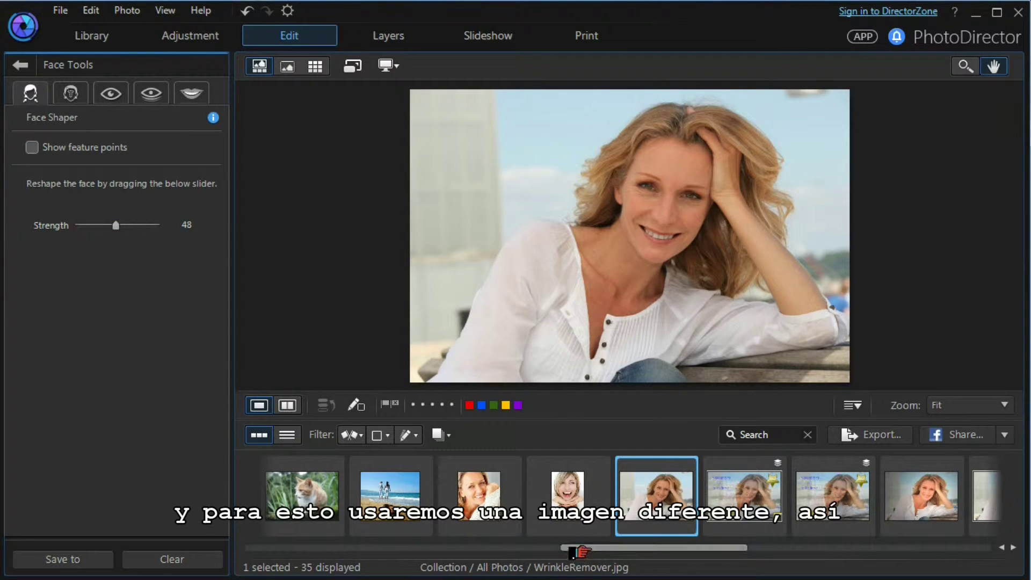
{"action": "left_click_drag", "start_coordinate": [590, 548], "coordinate": [759, 546]}
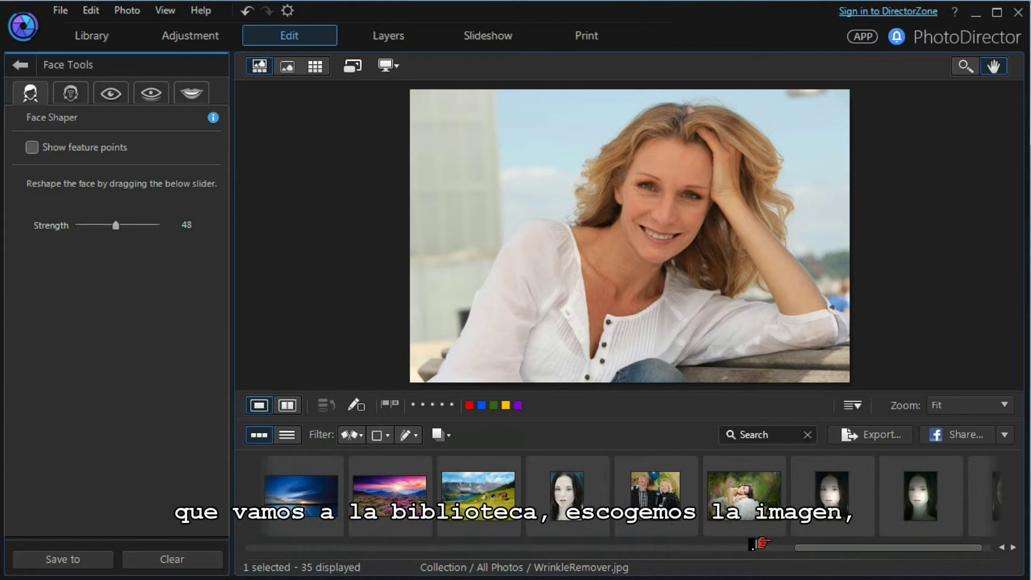
Open CD1.jpg without saving the face-shaper edits and dismiss the multiple-faces notice
{"action": "left_click", "coordinate": [655, 488]}
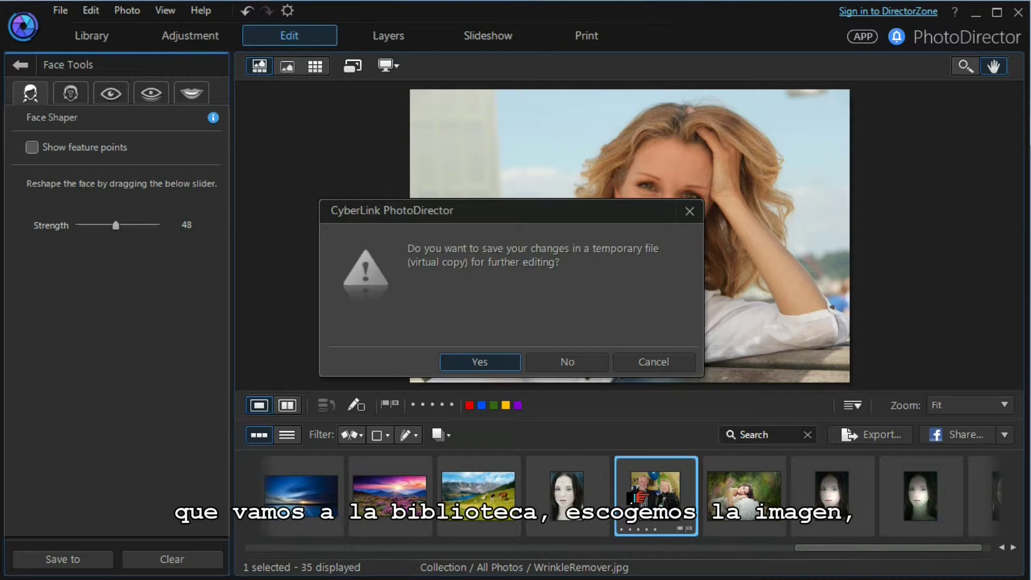
{"action": "left_click", "coordinate": [561, 363]}
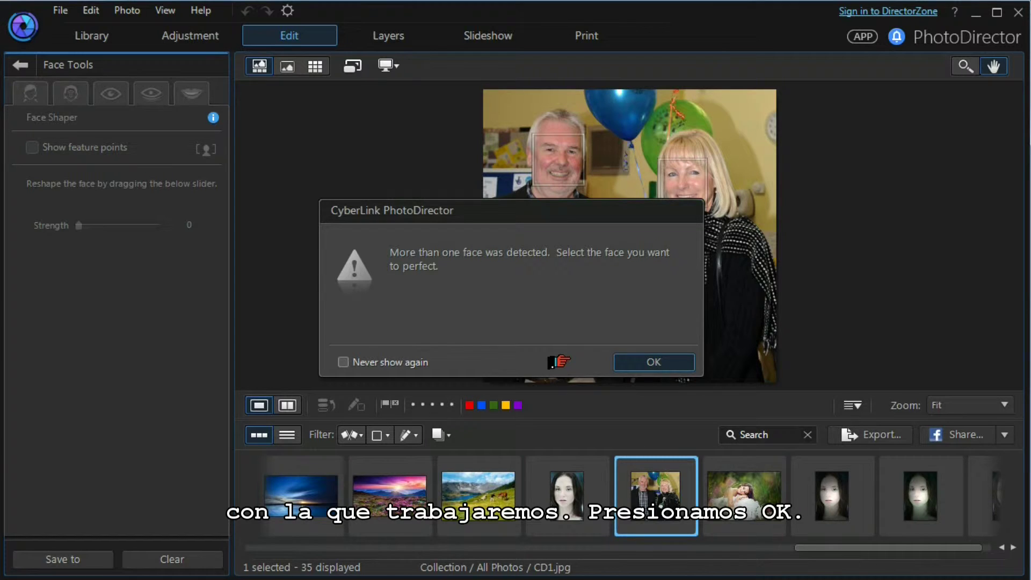
{"action": "left_click", "coordinate": [618, 363]}
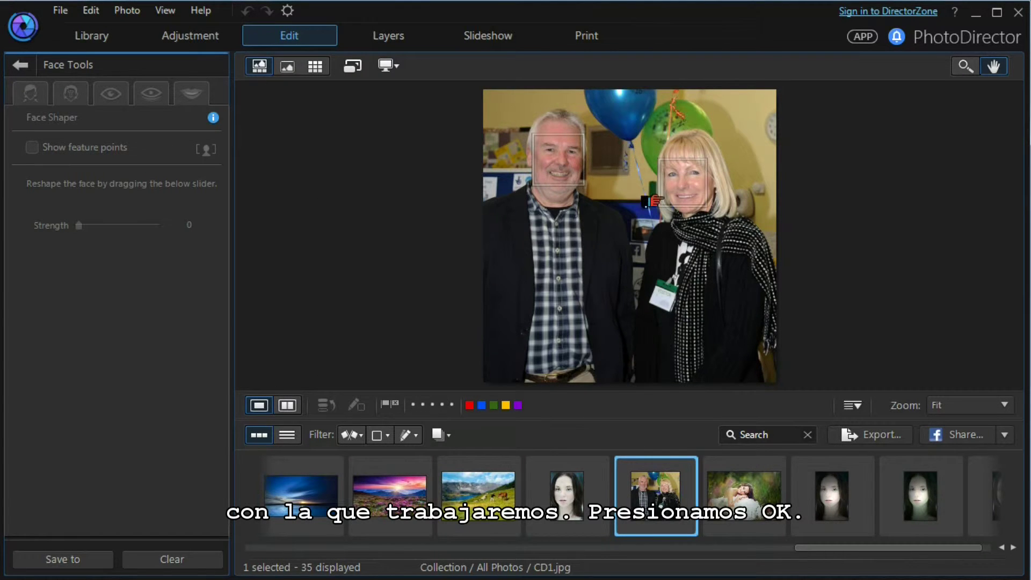
Select the woman's face and set Shine Remover Strength to 44
{"action": "left_click", "coordinate": [672, 175]}
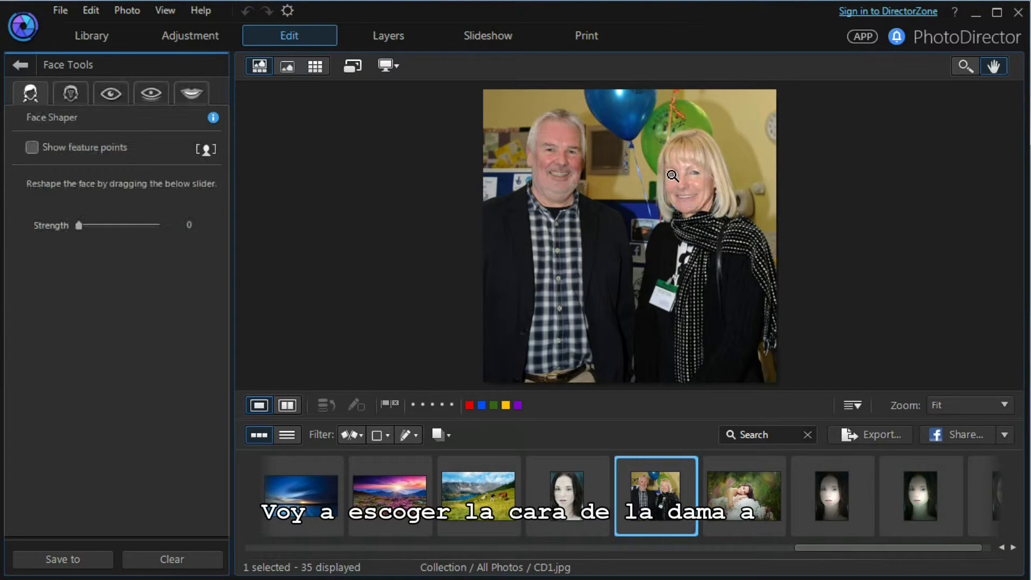
{"action": "left_click", "coordinate": [59, 97]}
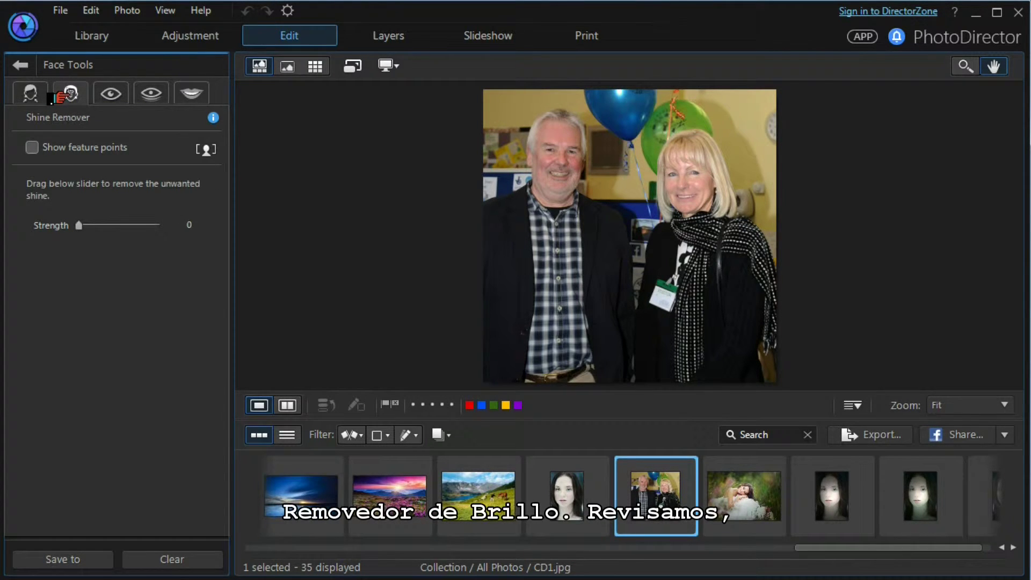
{"action": "left_click", "coordinate": [31, 147]}
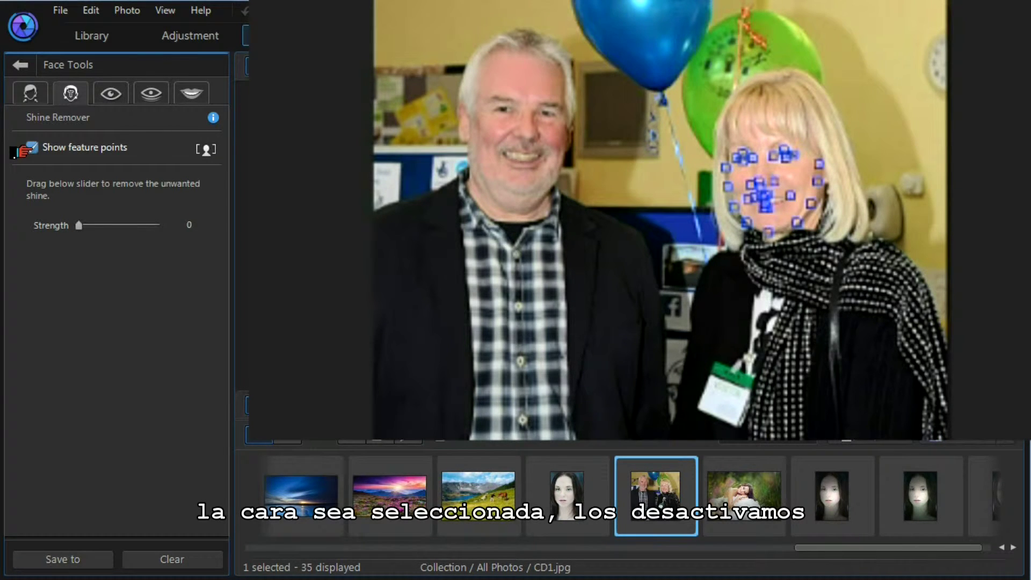
{"action": "left_click", "coordinate": [31, 147]}
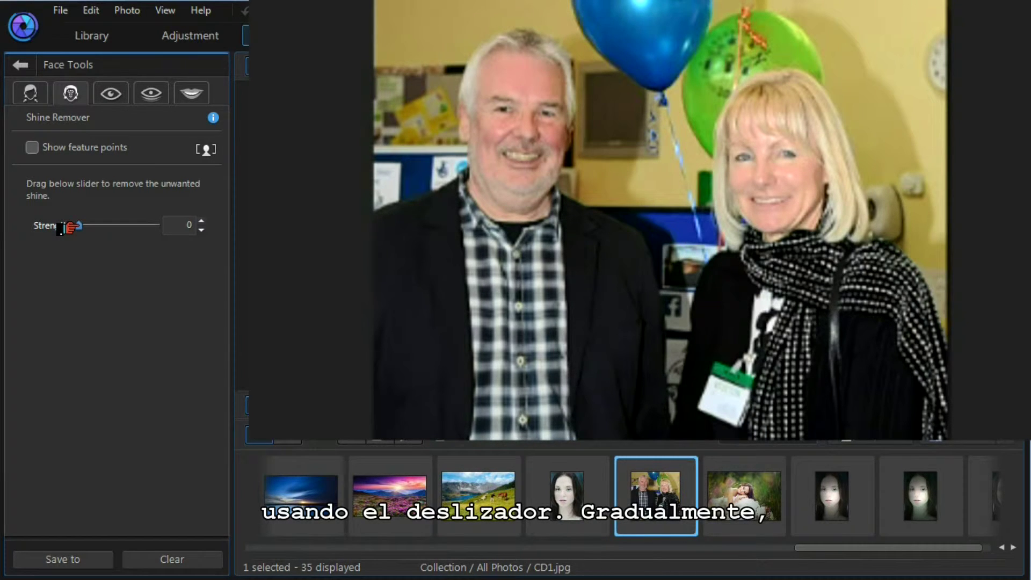
{"action": "left_click_drag", "start_coordinate": [69, 228], "coordinate": [127, 220]}
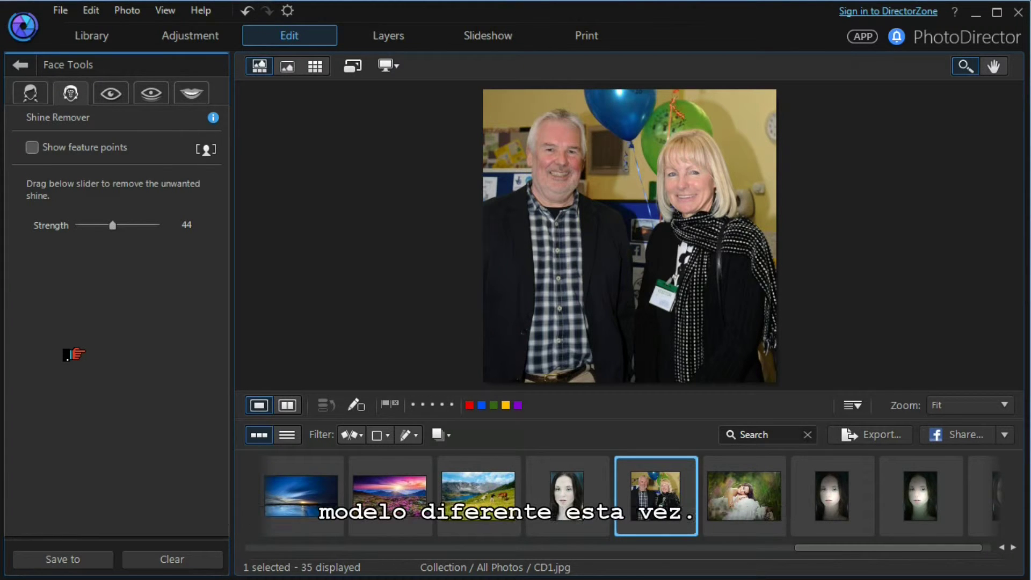
{"action": "left_click", "coordinate": [553, 498]}
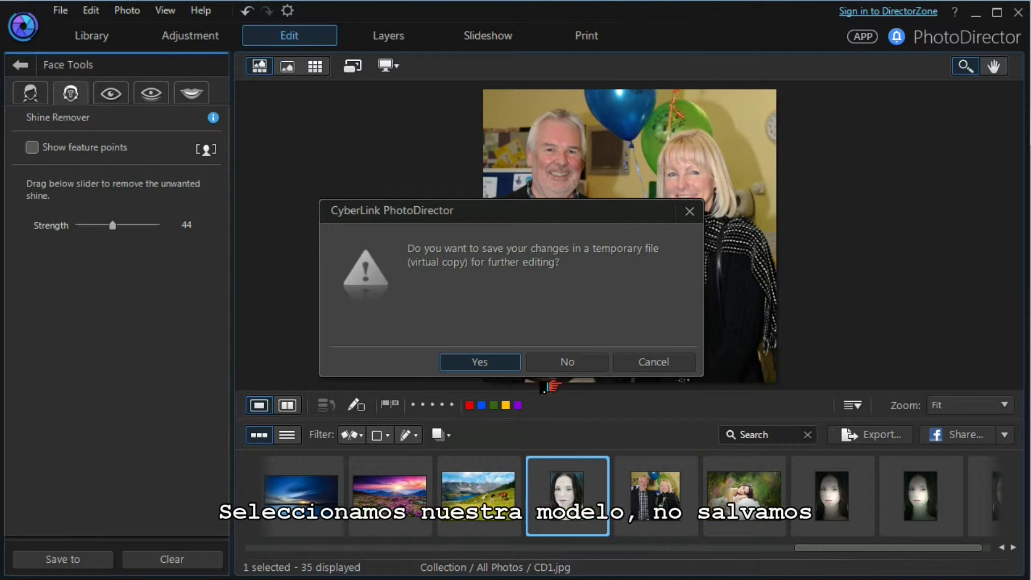
Discard the shine edits, open Eye Tools on SkinTone.jpg, and check the eye feature points
{"action": "left_click", "coordinate": [553, 362]}
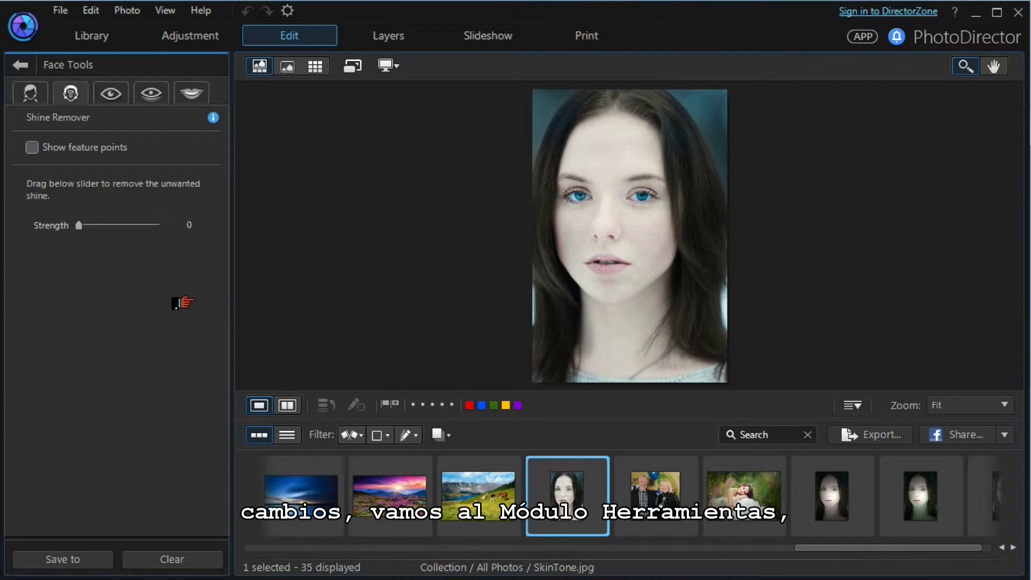
{"action": "left_click", "coordinate": [96, 95]}
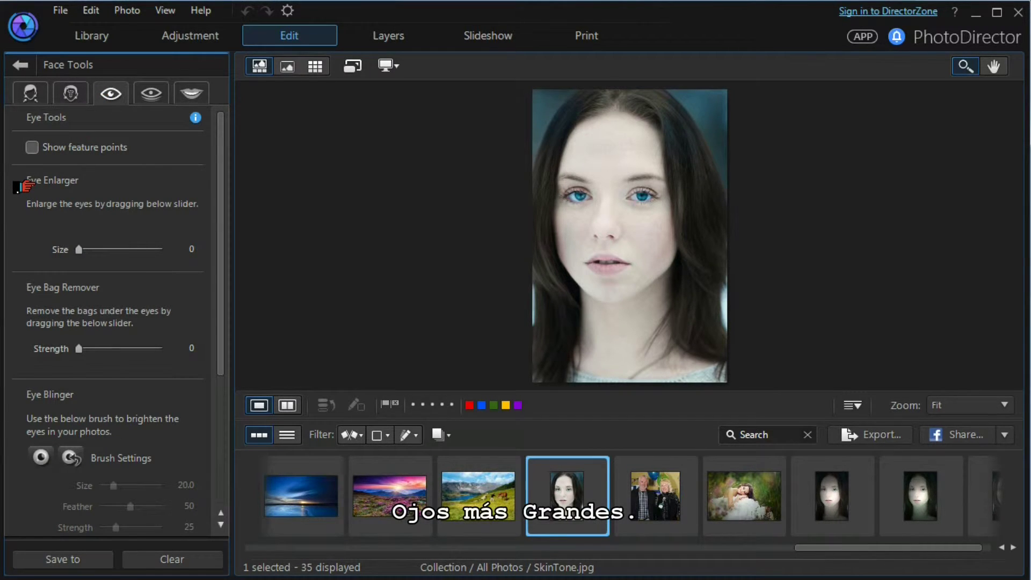
{"action": "left_click", "coordinate": [28, 148]}
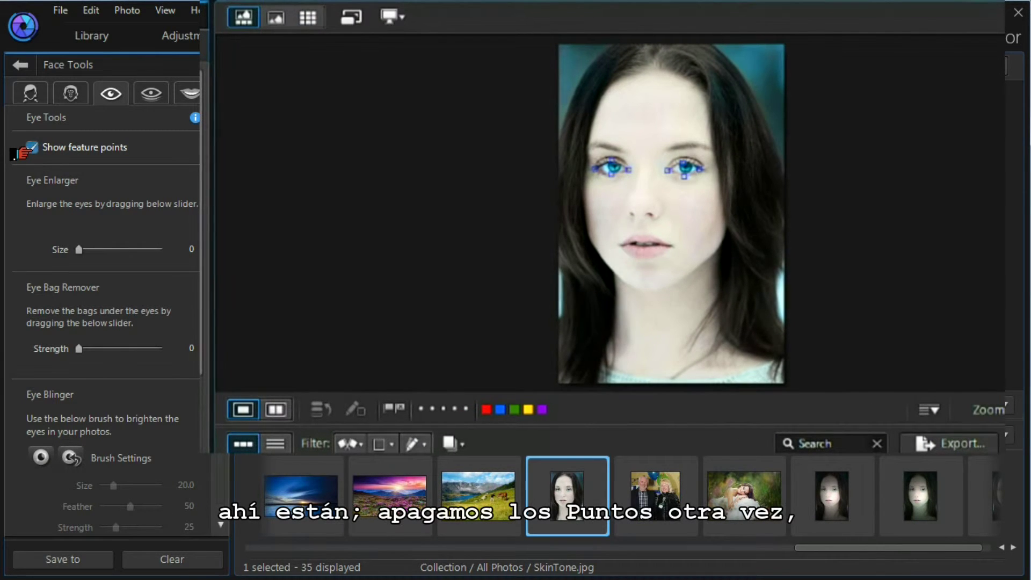
{"action": "left_click", "coordinate": [24, 153]}
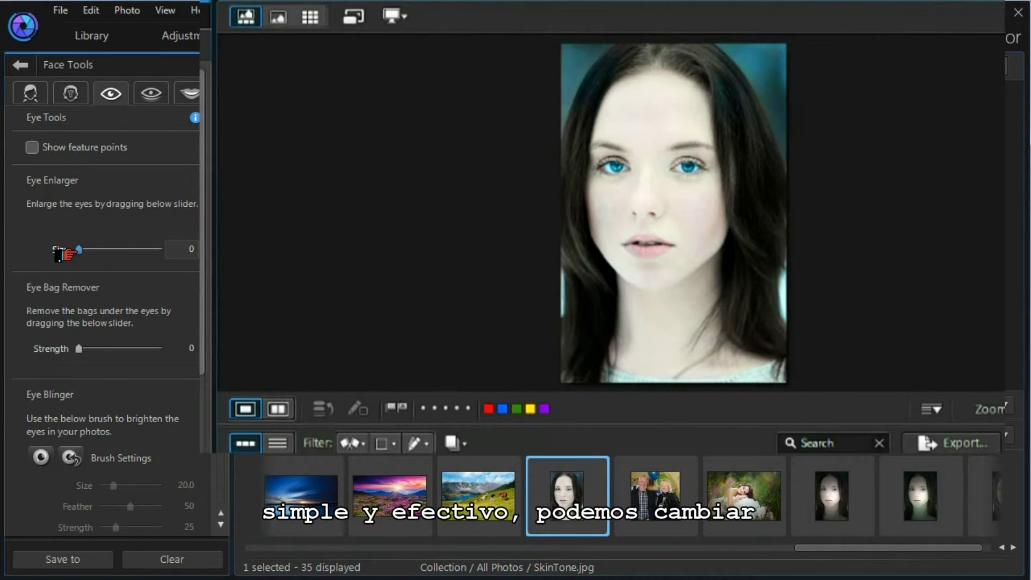
Set Eye Enlarger Size to 40 and view before and after side by side
{"action": "left_click_drag", "start_coordinate": [75, 250], "coordinate": [110, 250]}
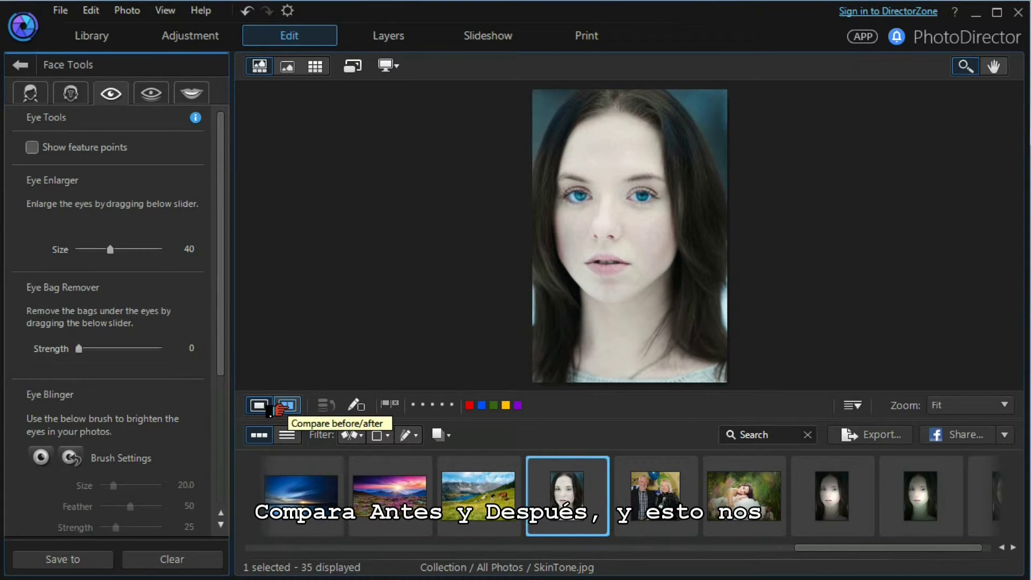
{"action": "left_click", "coordinate": [279, 408]}
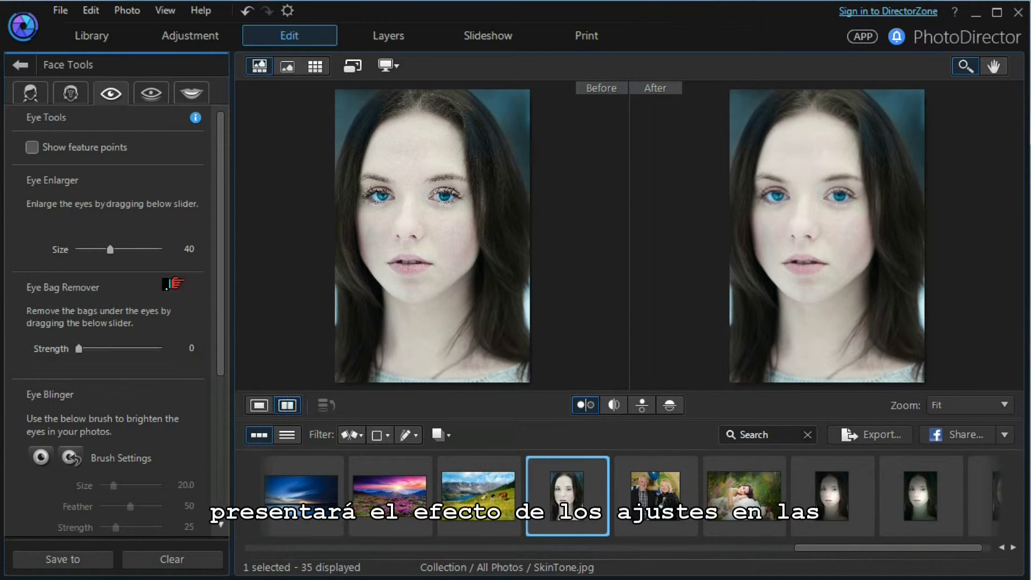
Ease the Eye Enlarger Size back to 36
{"action": "mouse_move", "coordinate": [108, 251]}
{"action": "left_mouse_down"}
{"action": "mouse_move", "coordinate": [93, 252]}
{"action": "mouse_move", "coordinate": [132, 251]}
{"action": "mouse_move", "coordinate": [102, 251]}
{"action": "left_mouse_up"}
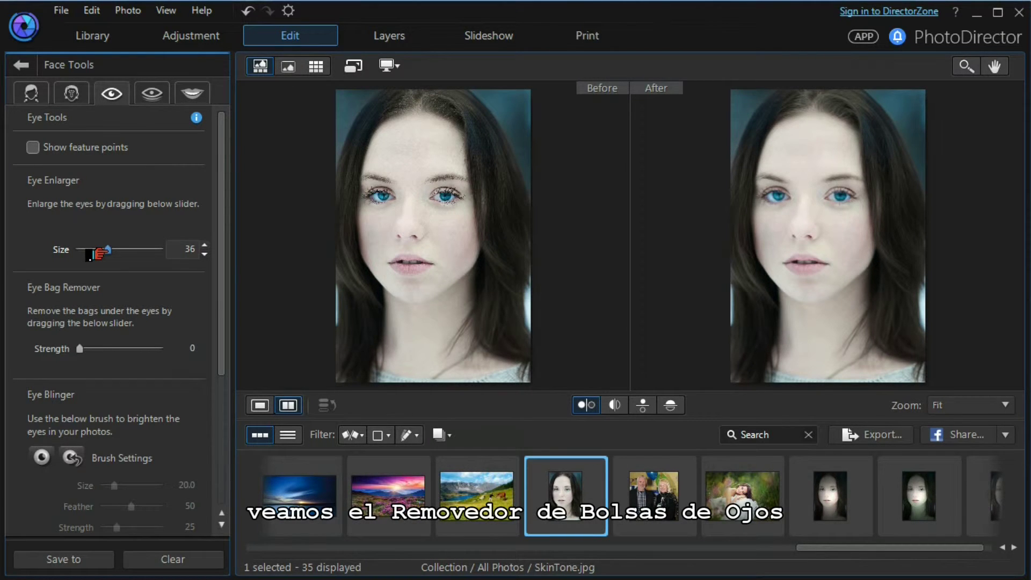
Open the WrinkleRemover.jpg portrait without saving changes to the previous one
{"action": "left_click_drag", "start_coordinate": [798, 548], "coordinate": [575, 559]}
{"action": "left_click", "coordinate": [592, 507]}
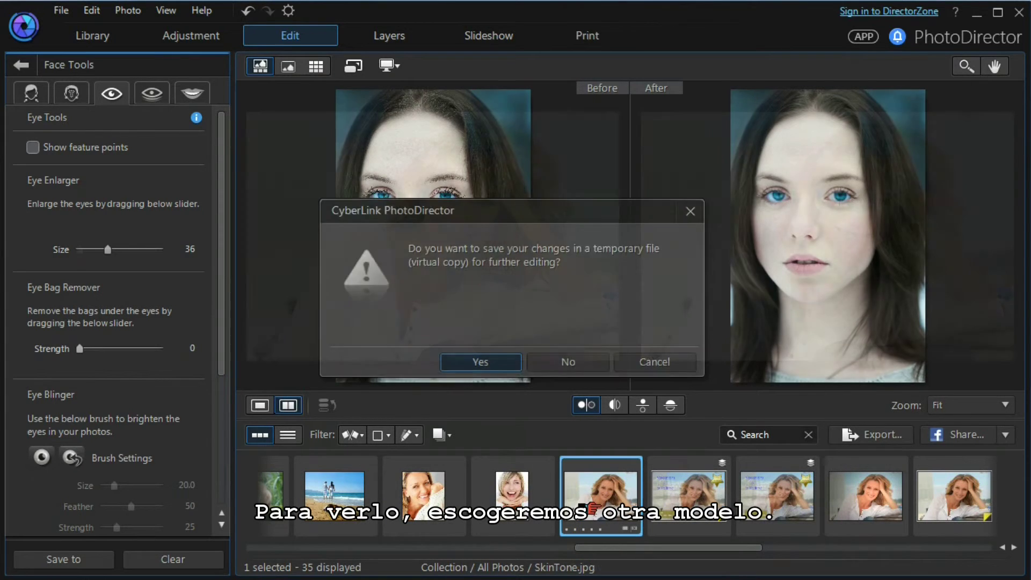
{"action": "left_click", "coordinate": [568, 361]}
Zoom to 33 % on her face and set Eye Bag Remover Strength to 100
{"action": "left_click", "coordinate": [1005, 405]}
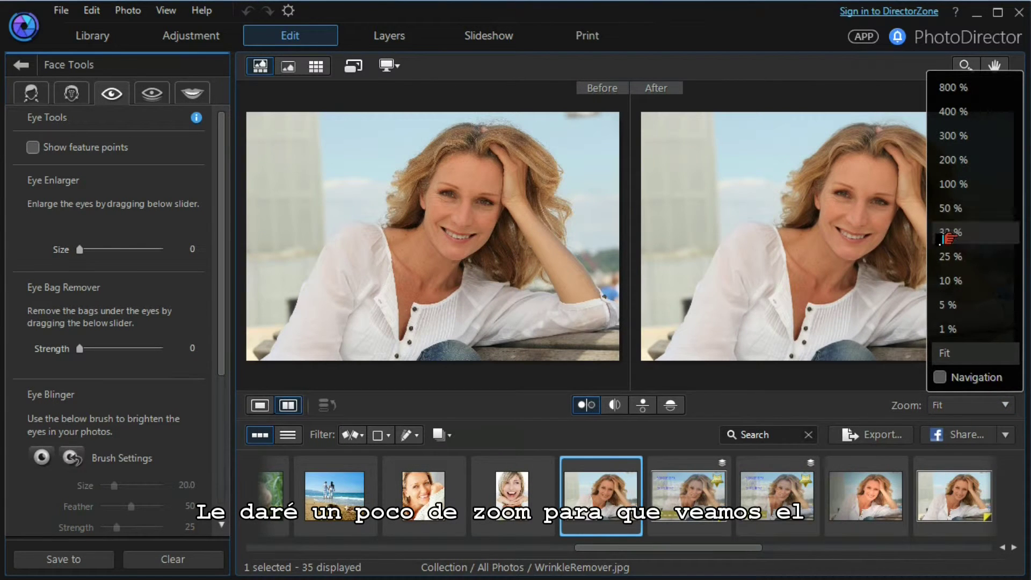
{"action": "left_click", "coordinate": [946, 235]}
{"action": "left_click_drag", "start_coordinate": [877, 224], "coordinate": [790, 314]}
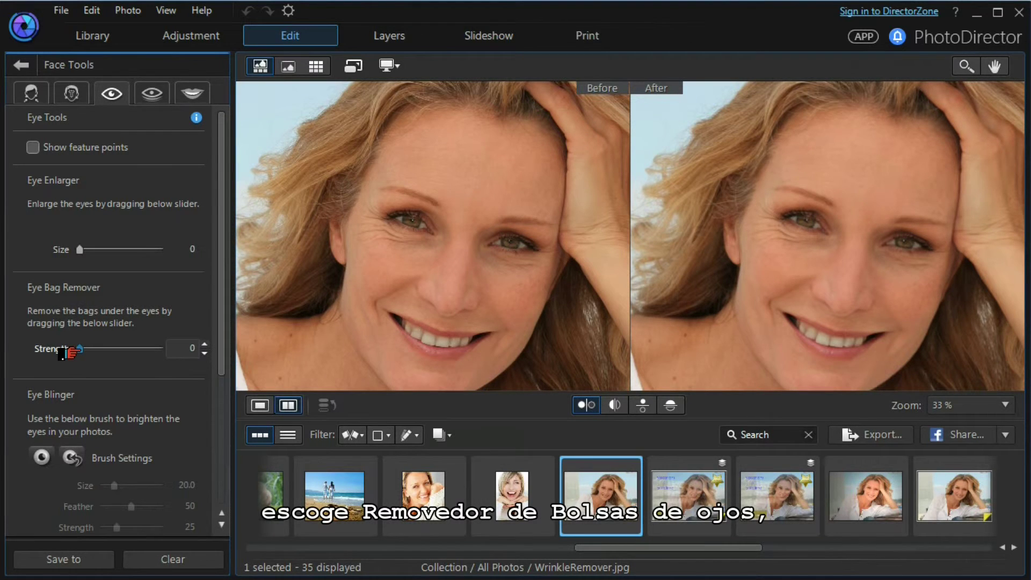
{"action": "left_click_drag", "start_coordinate": [79, 349], "coordinate": [167, 353]}
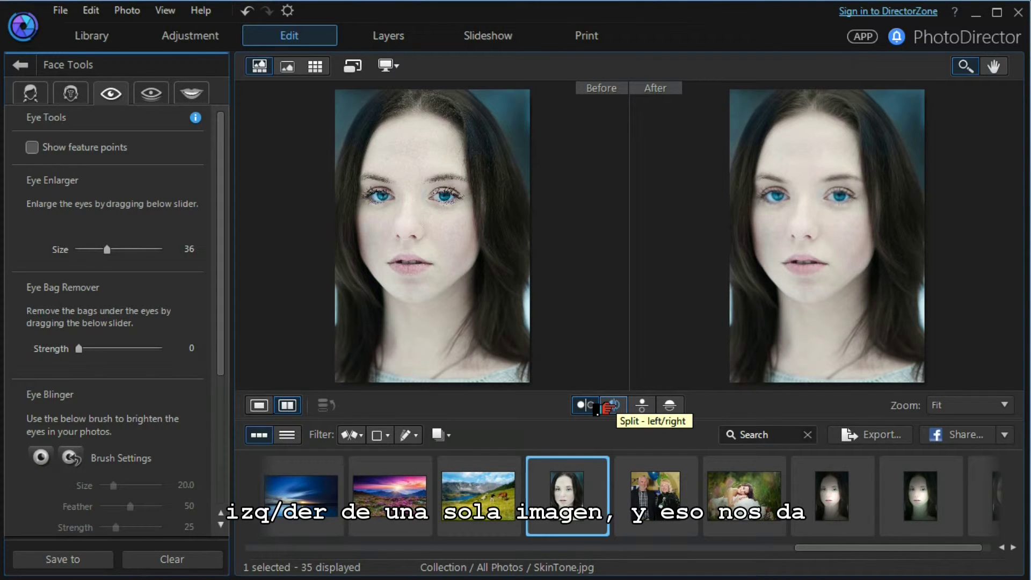
Try the left/right split and stacked top/bottom views, ending on a single top/bottom split
{"action": "left_click", "coordinate": [607, 407]}
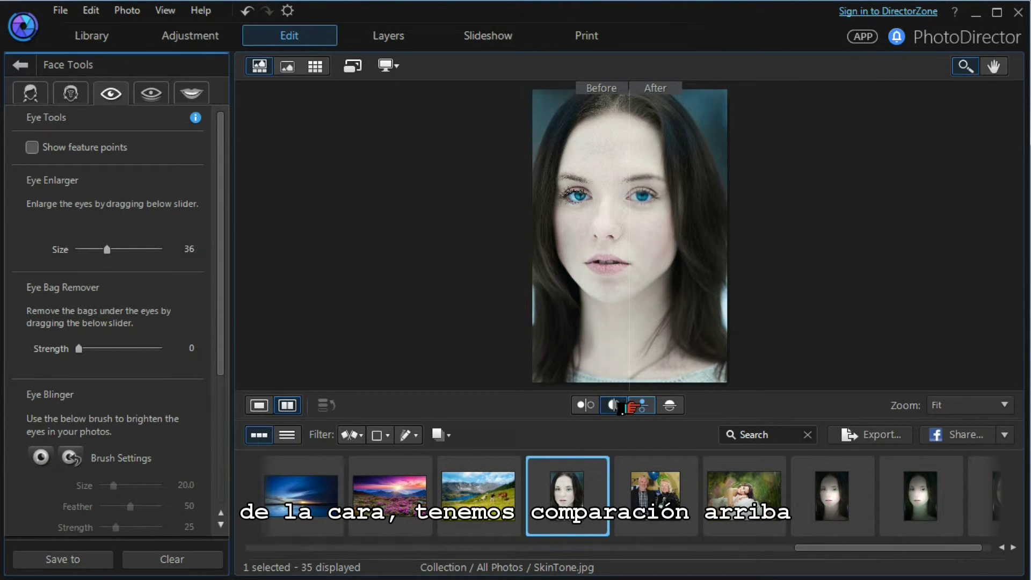
{"action": "left_click", "coordinate": [633, 406]}
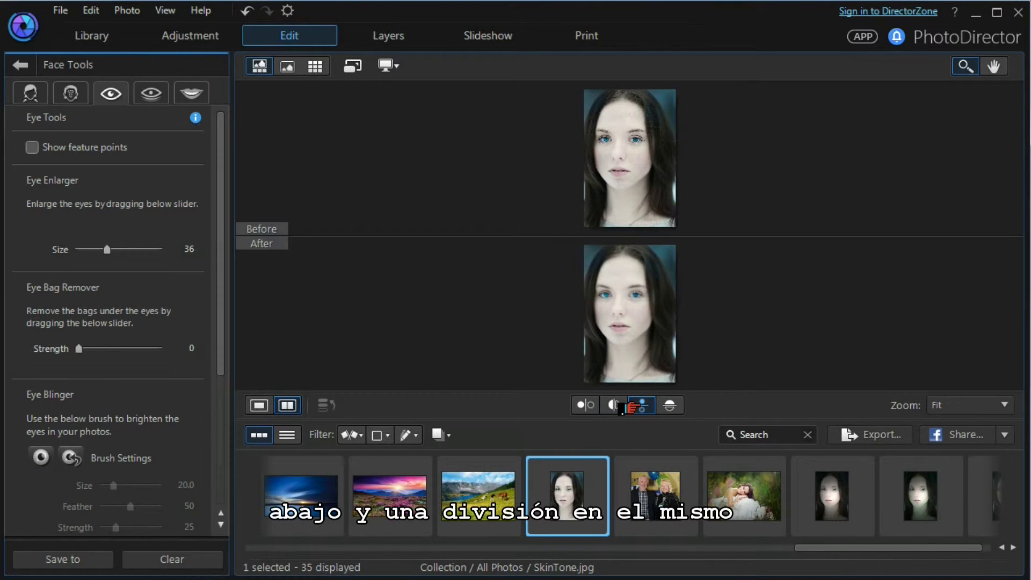
{"action": "left_click", "coordinate": [656, 406]}
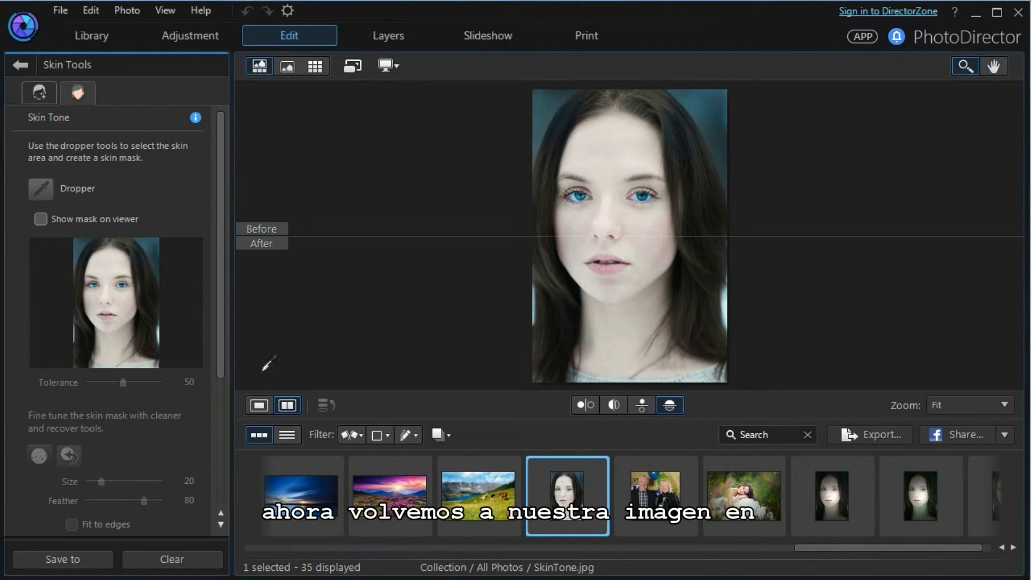
Switch the SkinTone.jpg portrait back to a single view with Show one
{"action": "left_click", "coordinate": [242, 409]}
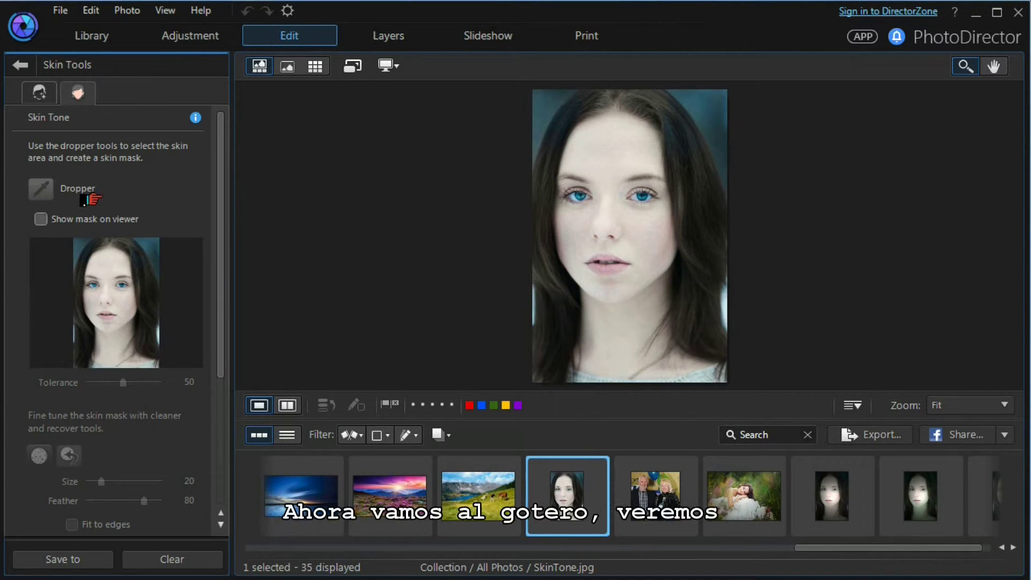
Sample the face's skin with the Dropper, with Show mask on viewer enabled
{"action": "left_click", "coordinate": [37, 189]}
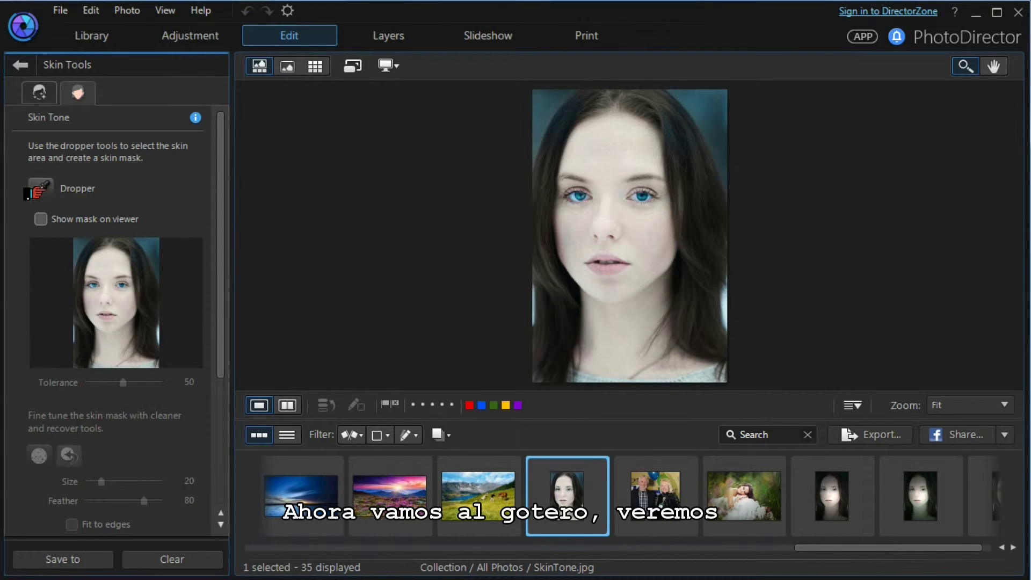
{"action": "left_click", "coordinate": [37, 219]}
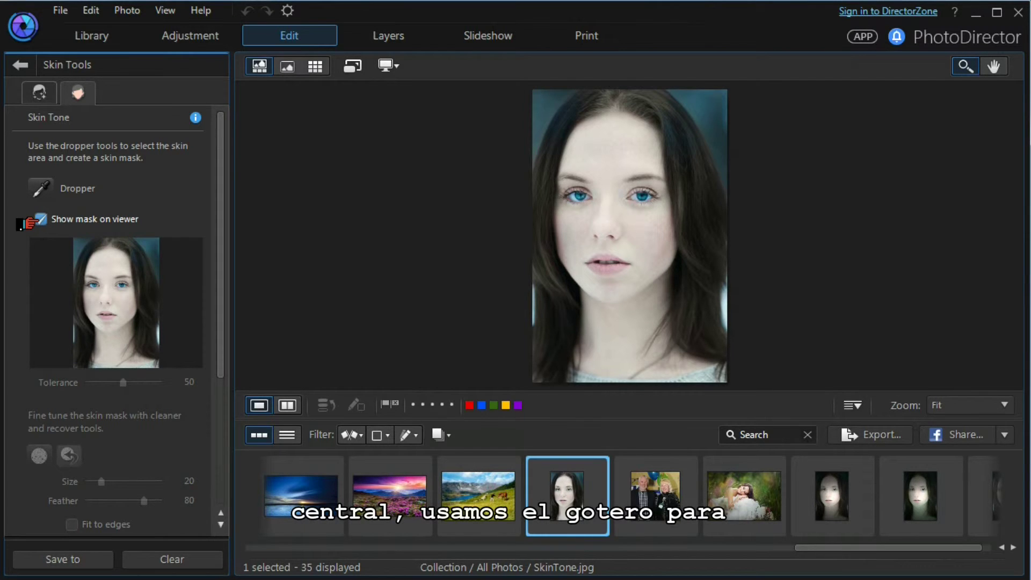
{"action": "left_click", "coordinate": [41, 189]}
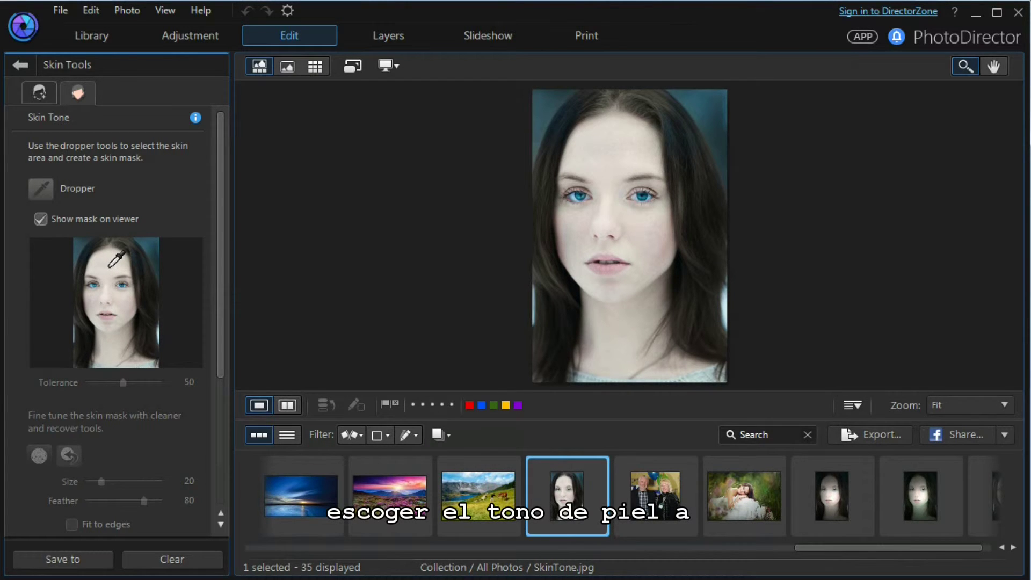
{"action": "left_click", "coordinate": [109, 266]}
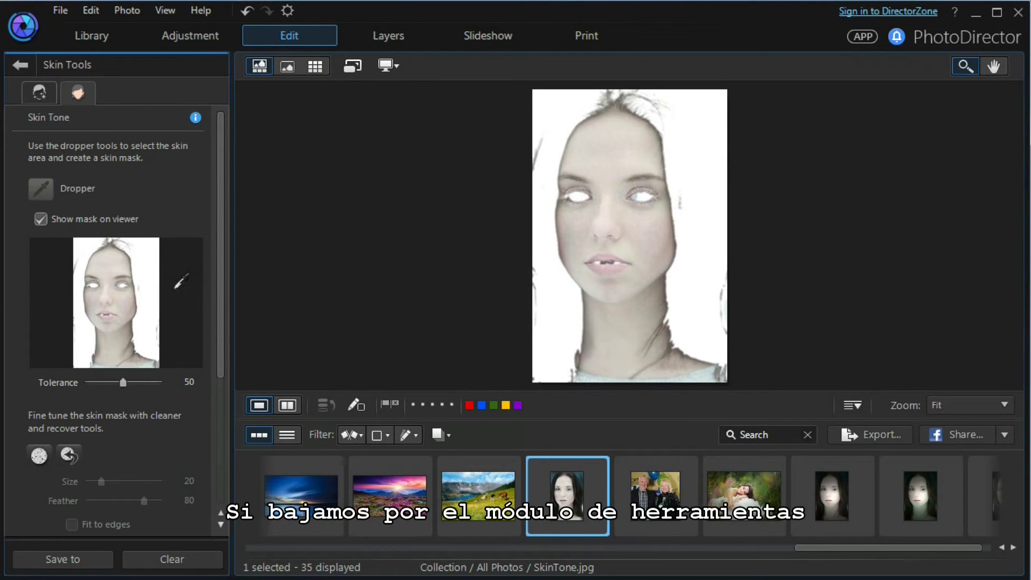
Select the Skin mask cleaner brush at Size 7 with Fit to edges enabled
{"action": "left_click_drag", "start_coordinate": [210, 279], "coordinate": [213, 319]}
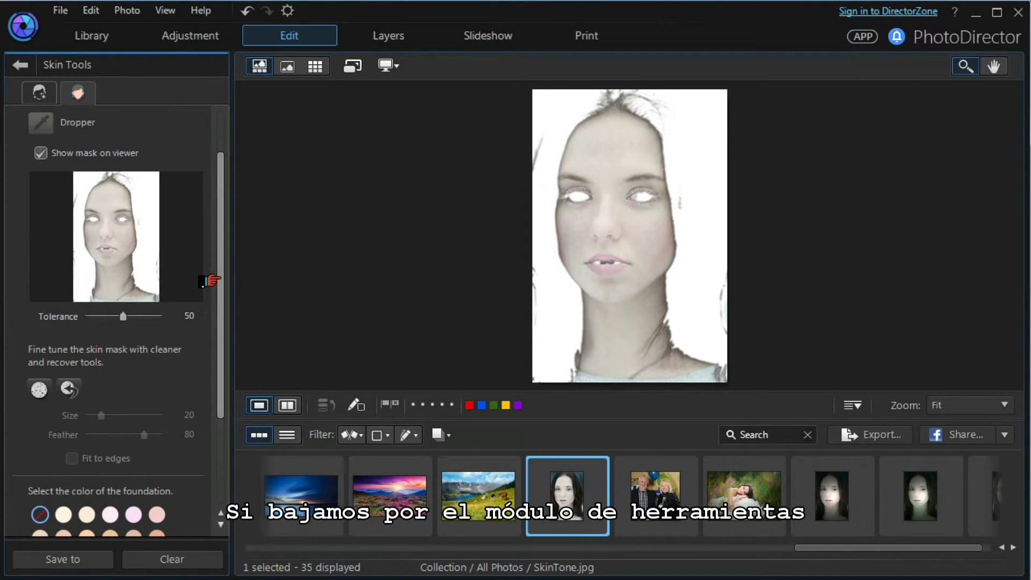
{"action": "scroll", "coordinate": [207, 281], "scroll_direction": "down", "scroll_amount": 2}
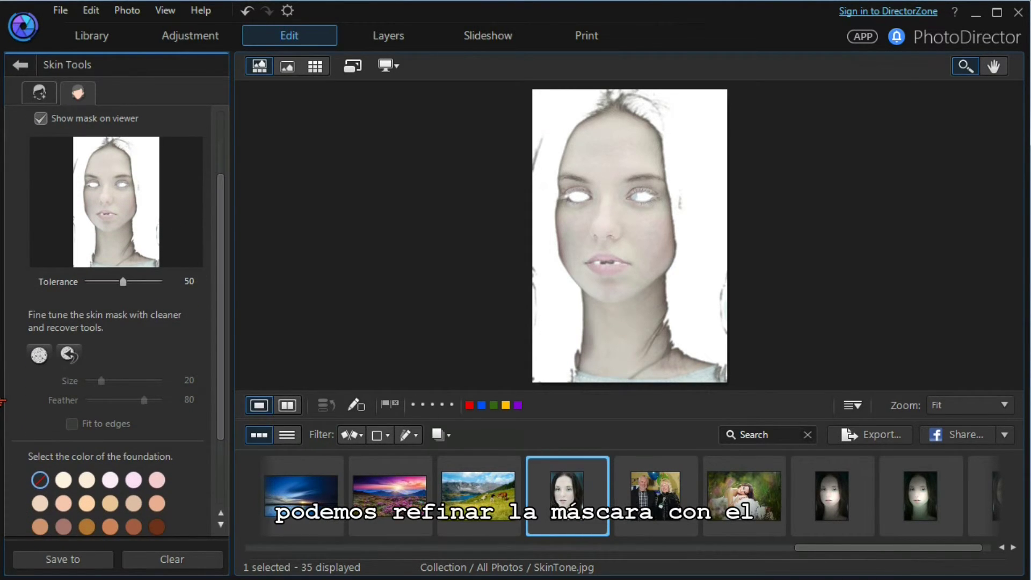
{"action": "left_click", "coordinate": [30, 360]}
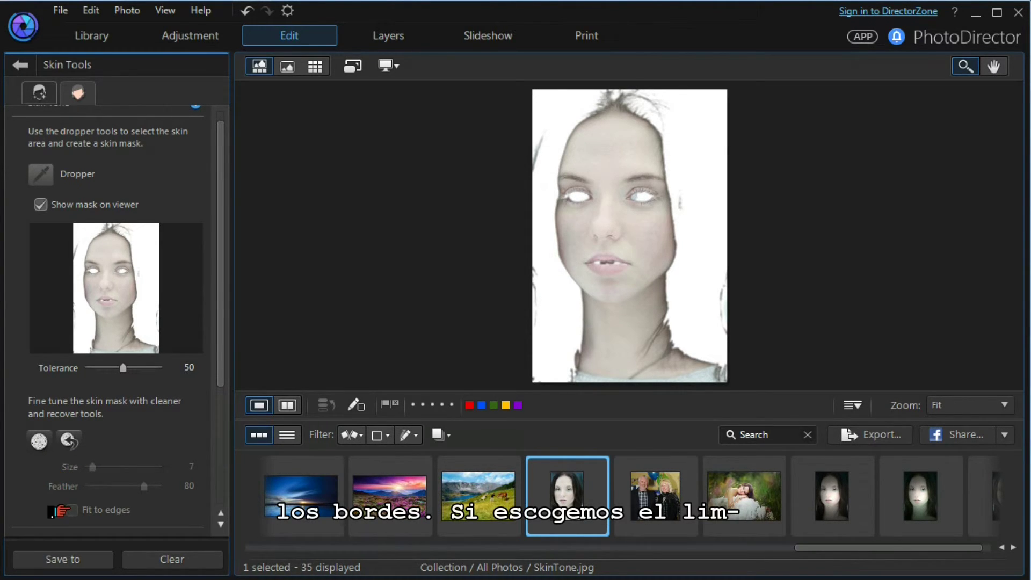
{"action": "left_click", "coordinate": [31, 445]}
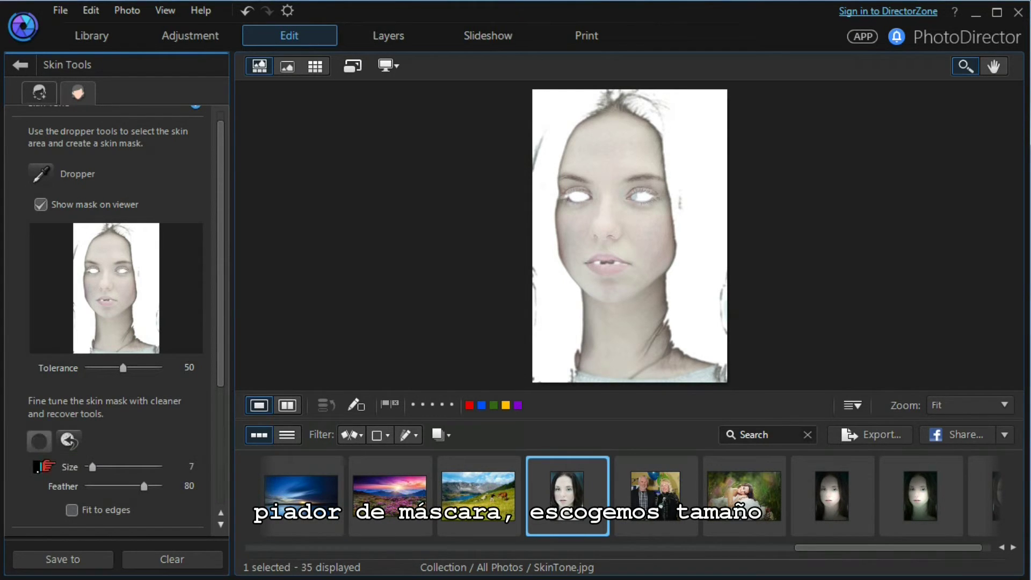
{"action": "left_click", "coordinate": [72, 510]}
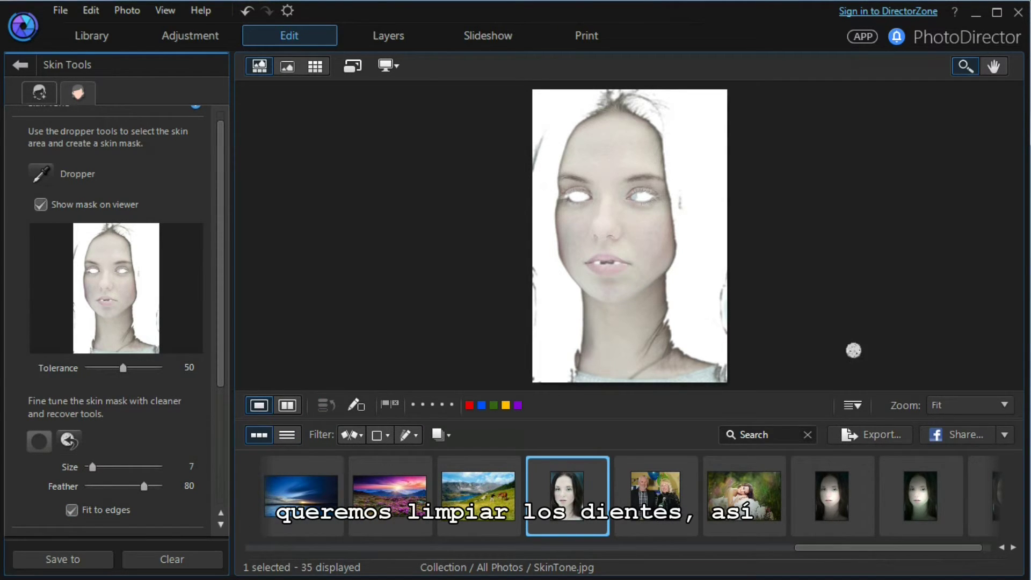
At 33 % zoom, brush the teeth out of the mask, then set Zoom back to Fit
{"action": "left_click", "coordinate": [937, 408]}
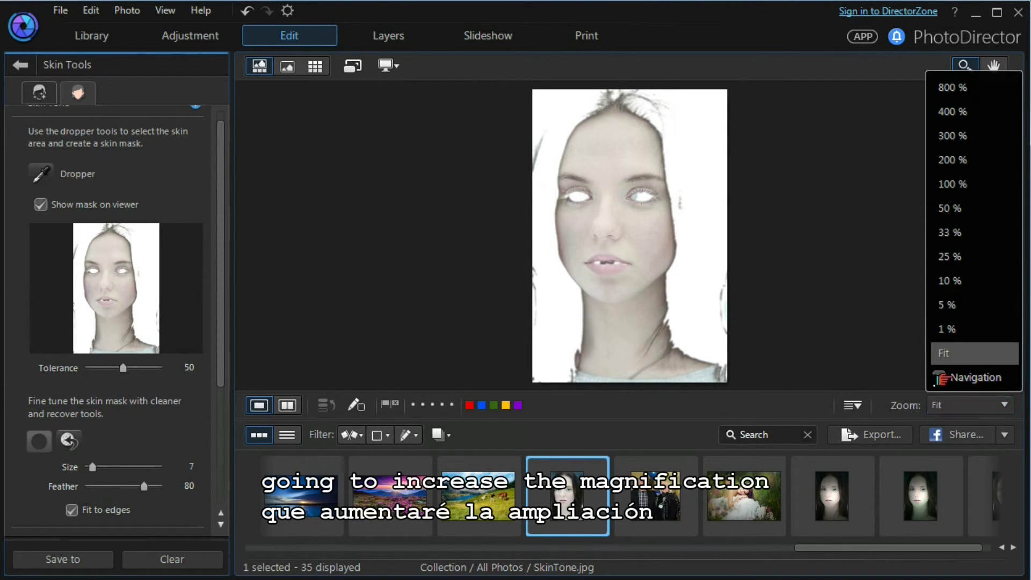
{"action": "left_click", "coordinate": [937, 237]}
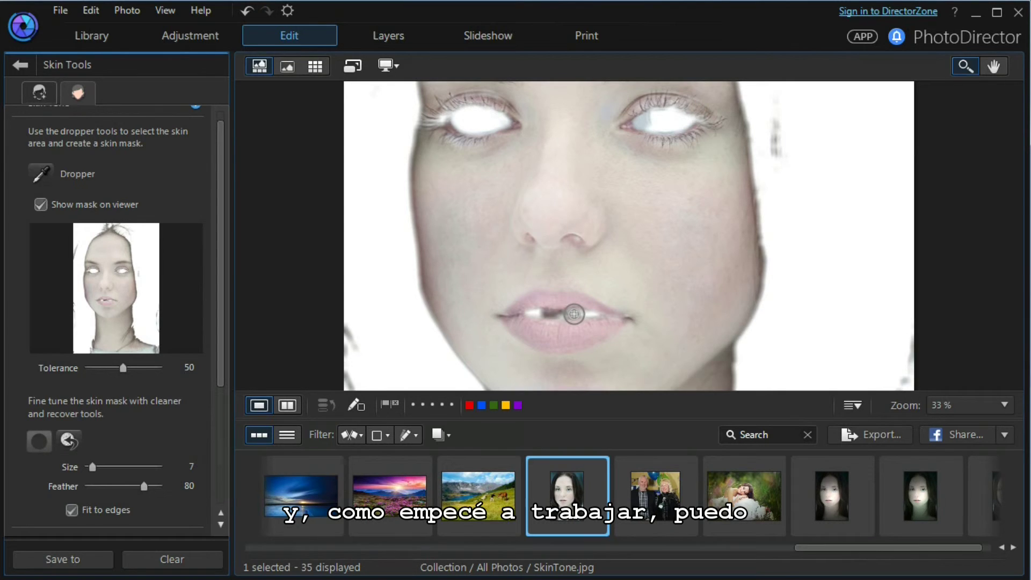
{"action": "left_click_drag", "start_coordinate": [575, 314], "coordinate": [557, 314]}
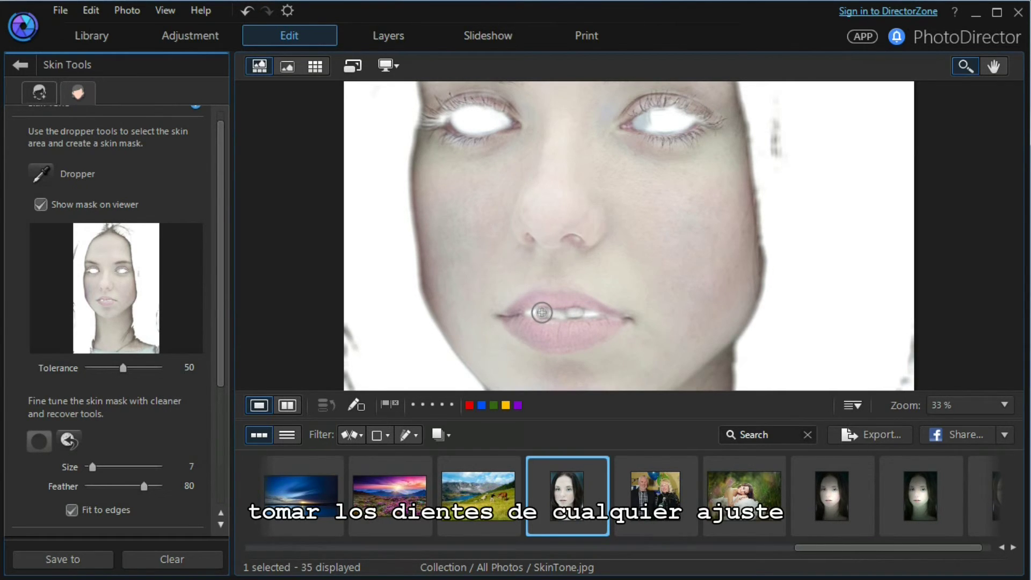
{"action": "left_click_drag", "start_coordinate": [541, 313], "coordinate": [572, 309]}
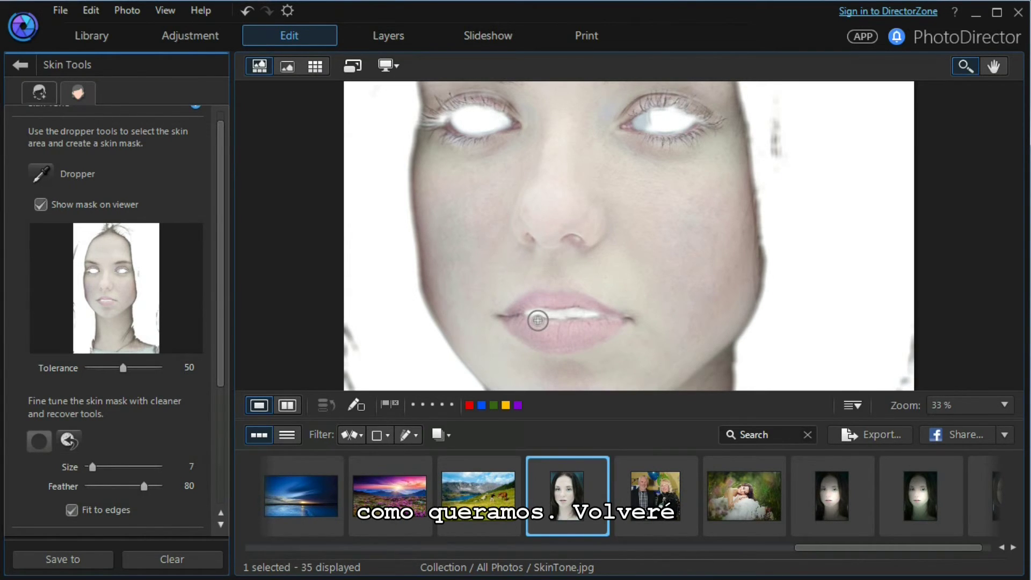
{"action": "left_click", "coordinate": [936, 407]}
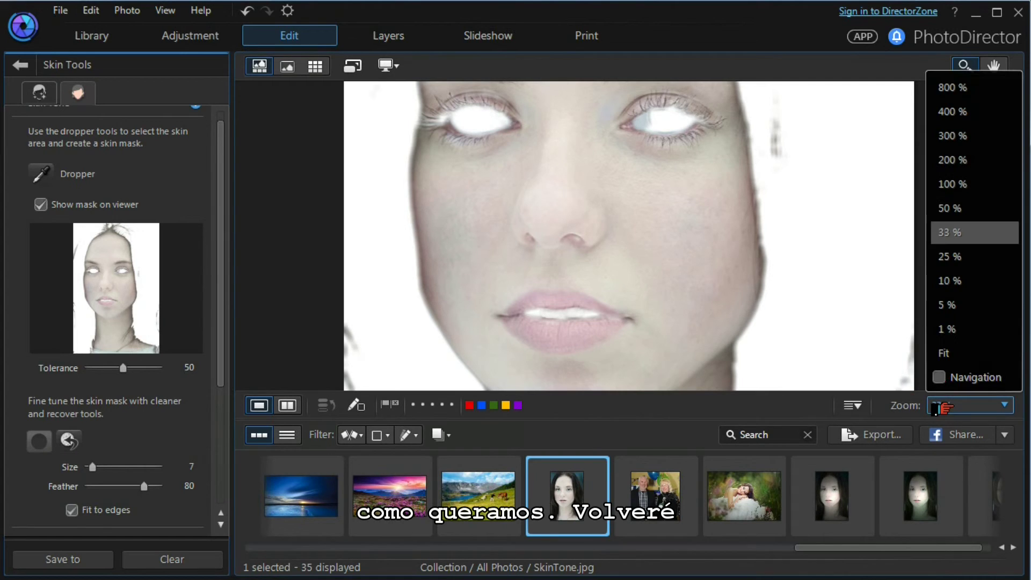
{"action": "left_click", "coordinate": [946, 354]}
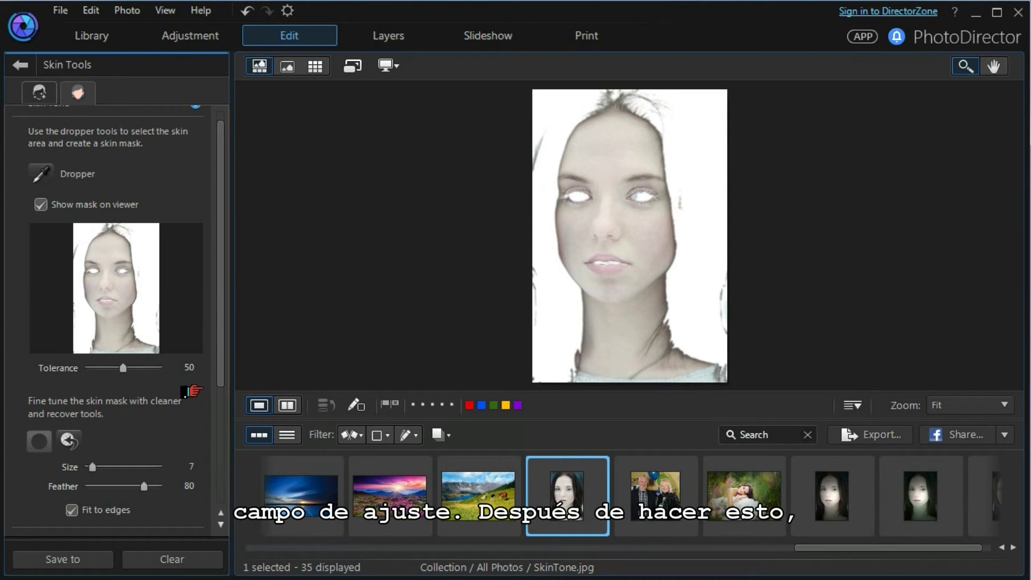
{"action": "scroll", "coordinate": [213, 407], "scroll_direction": "down", "scroll_amount": 1}
Apply the peach foundation, show a left/right before/after split, and raise Strength to 53
{"action": "left_click_drag", "start_coordinate": [213, 407], "coordinate": [214, 486]}
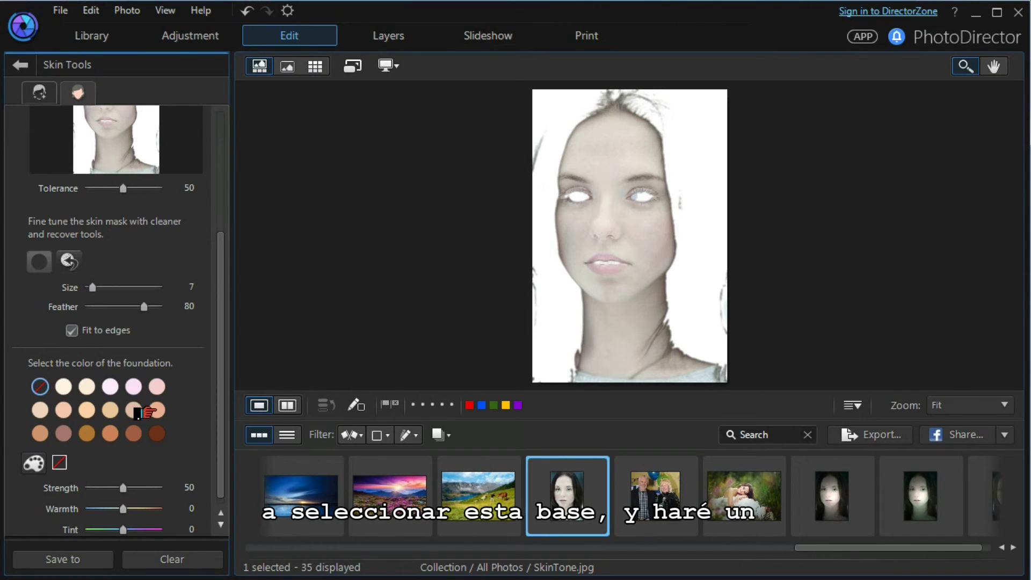
{"action": "left_click", "coordinate": [154, 411]}
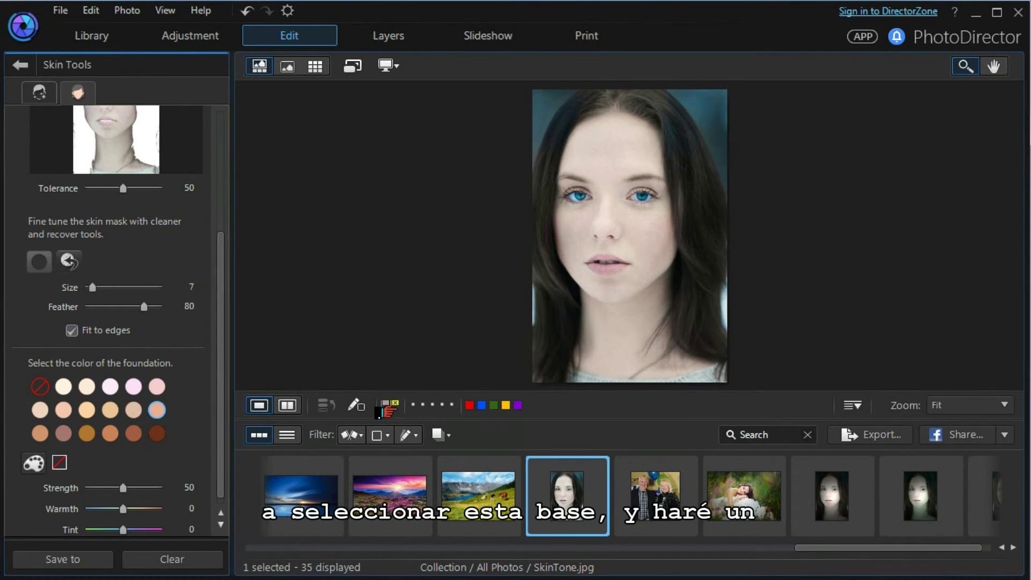
{"action": "left_click", "coordinate": [277, 409]}
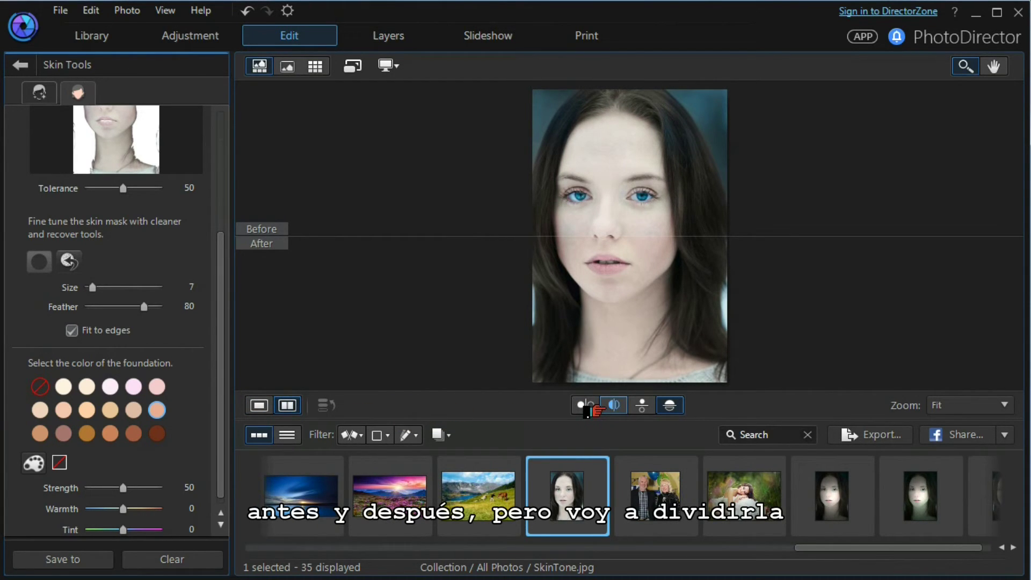
{"action": "left_click", "coordinate": [609, 406]}
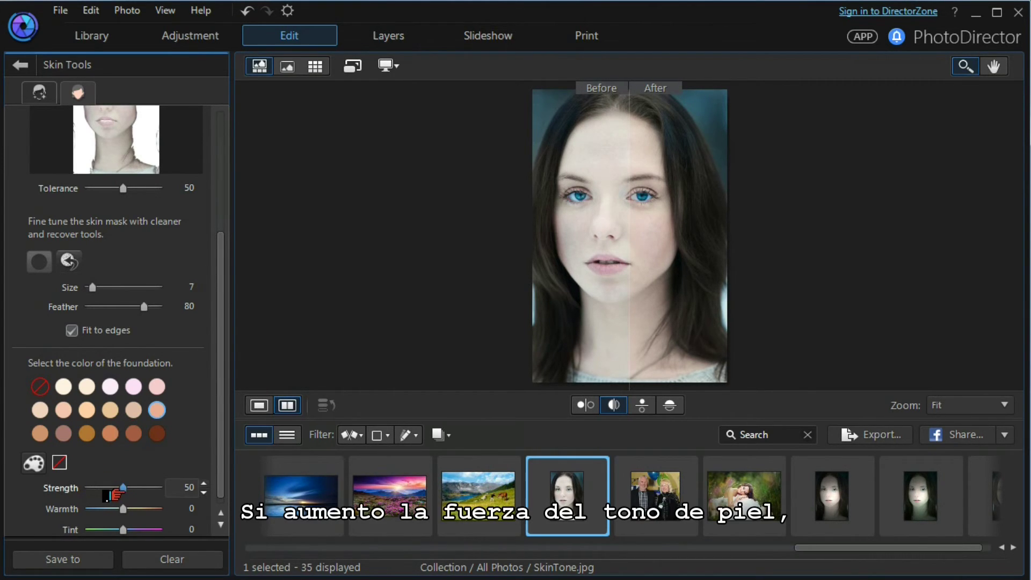
{"action": "left_click_drag", "start_coordinate": [117, 493], "coordinate": [124, 530]}
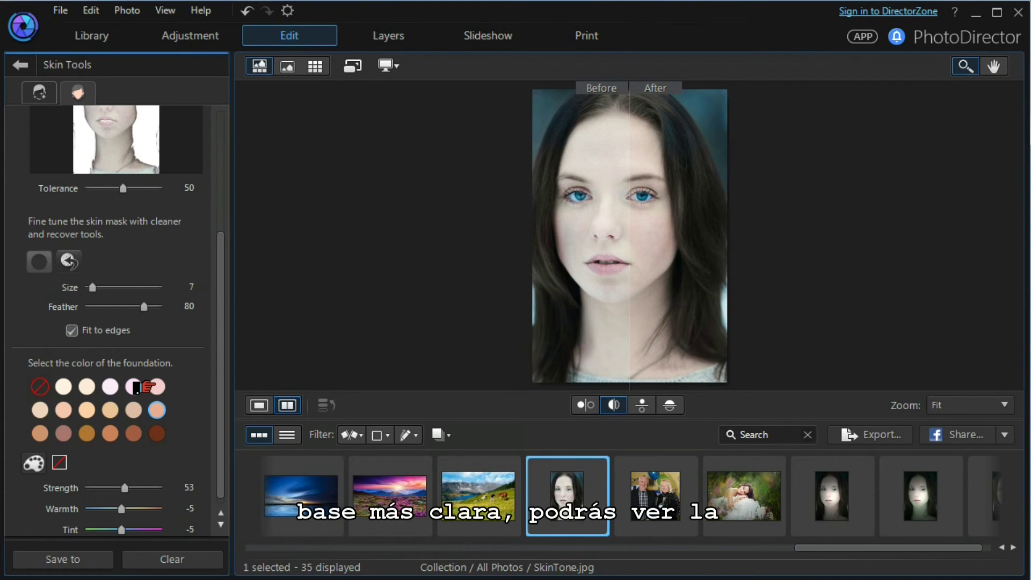
Try a lighter pink foundation, return to peach at Strength 81 and Warmth 36, then view one image
{"action": "left_click", "coordinate": [153, 386]}
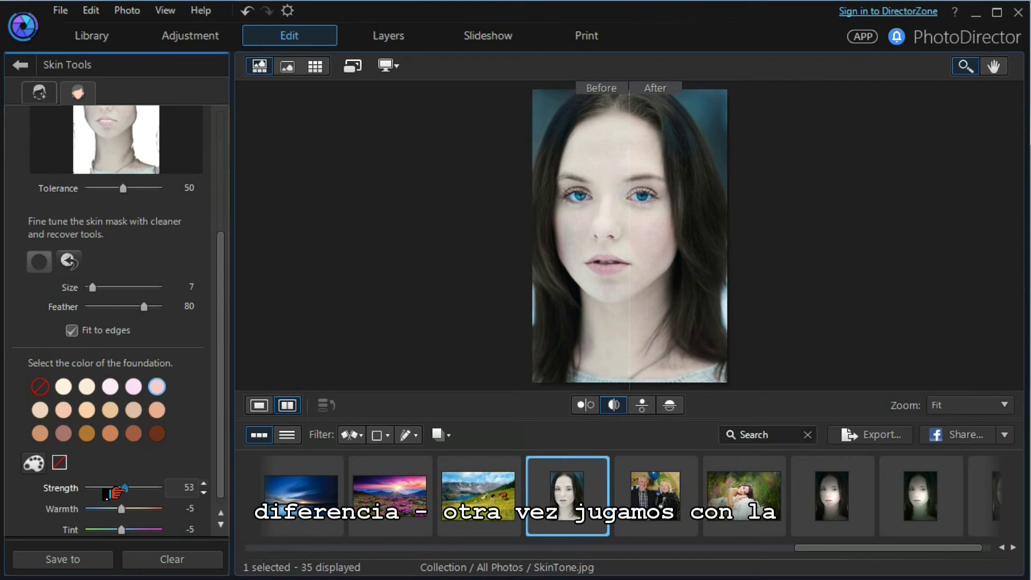
{"action": "mouse_move", "coordinate": [121, 489]}
{"action": "left_mouse_down"}
{"action": "mouse_move", "coordinate": [150, 489]}
{"action": "mouse_move", "coordinate": [123, 489]}
{"action": "left_mouse_up"}
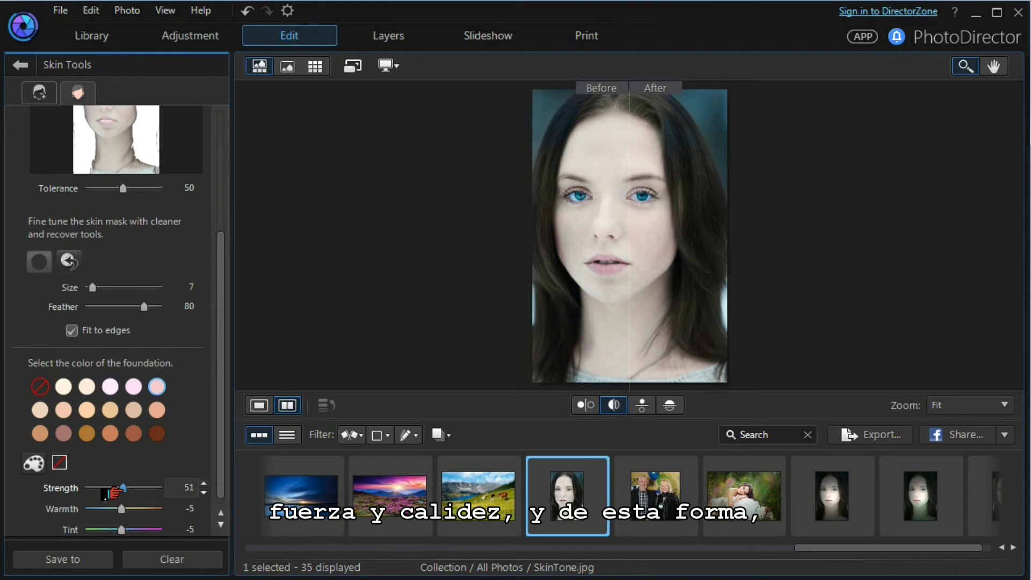
{"action": "scroll", "coordinate": [211, 474], "scroll_direction": "down", "scroll_amount": 1}
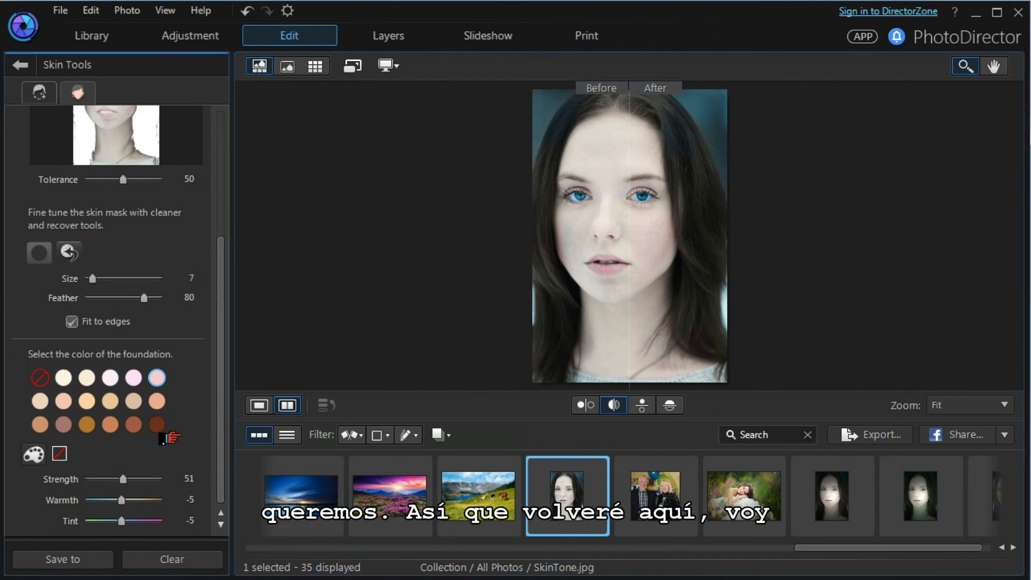
{"action": "left_click", "coordinate": [153, 403]}
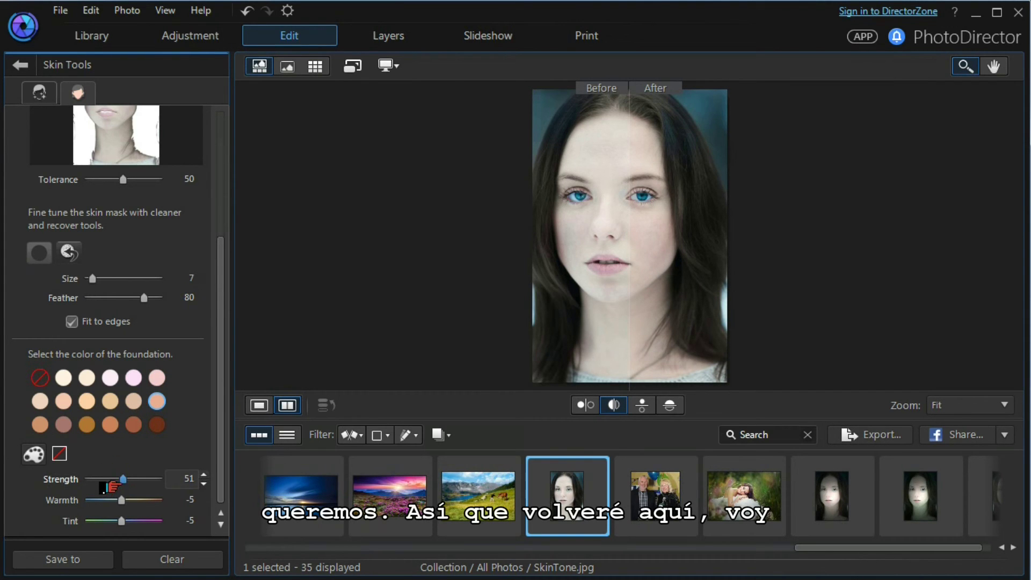
{"action": "left_click_drag", "start_coordinate": [122, 481], "coordinate": [133, 502]}
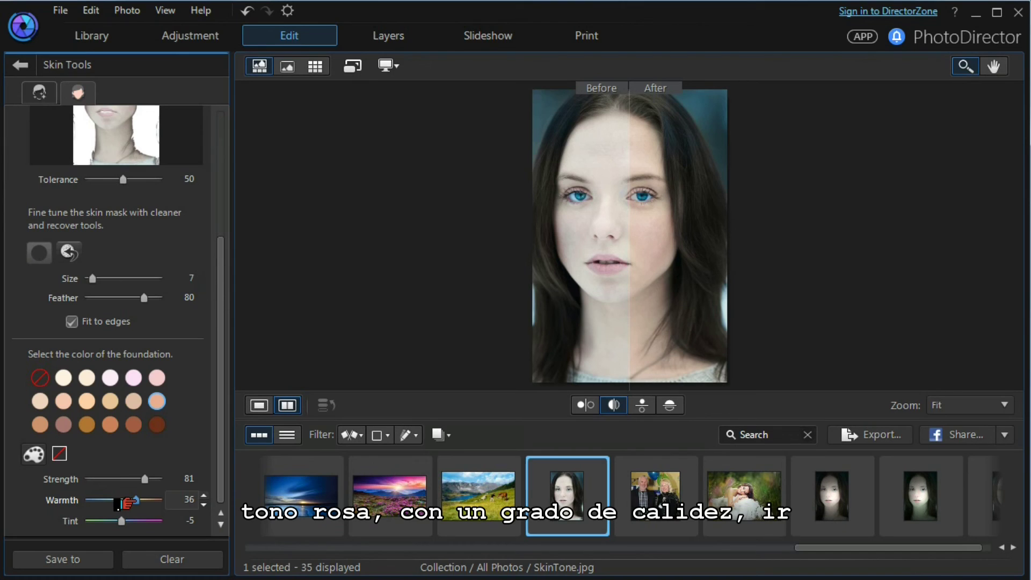
{"action": "left_click", "coordinate": [249, 408]}
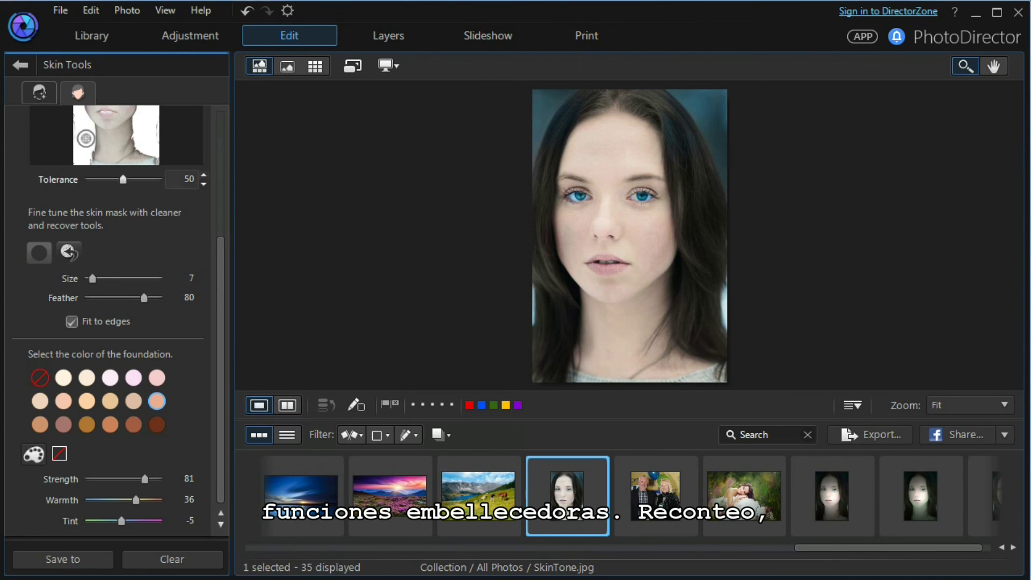
Exit Skin Tools to the tool list, declining to save a virtual copy
{"action": "left_click", "coordinate": [15, 68]}
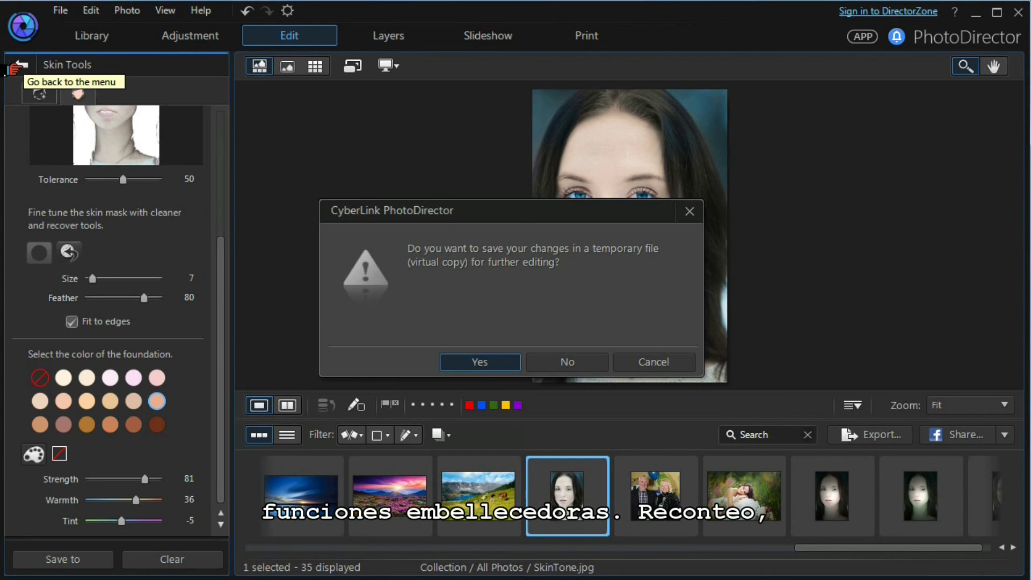
{"action": "left_click", "coordinate": [567, 364]}
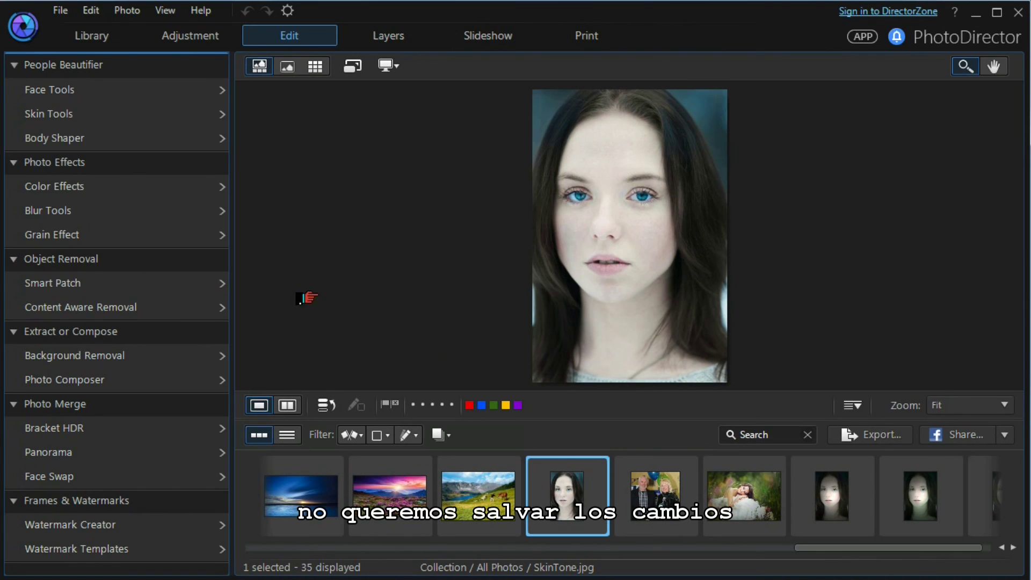